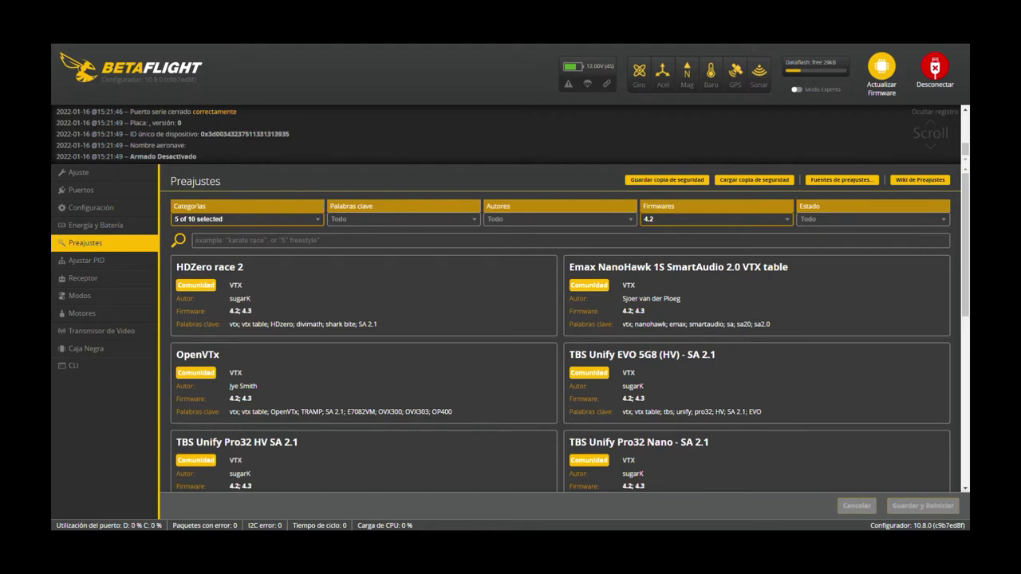
Step: Reopen the Preajustes page and review the available category and firmware filter options
left_click(109, 175)
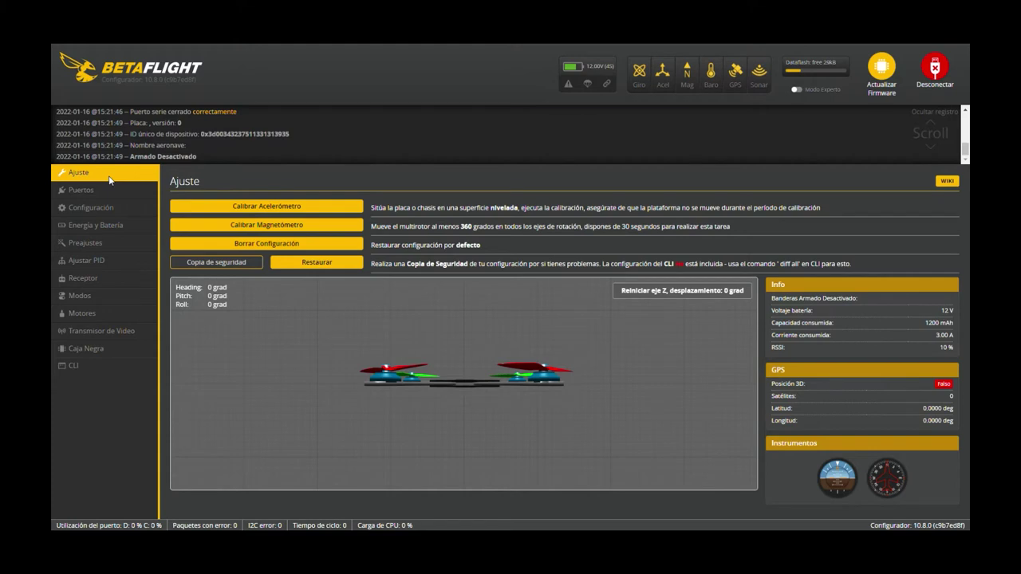
left_click(128, 244)
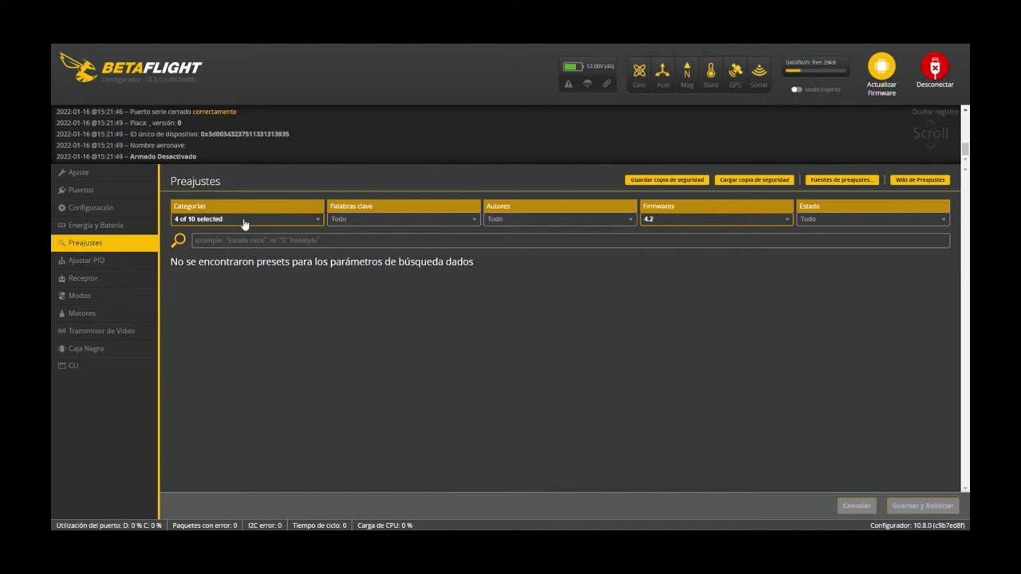
left_click(244, 223)
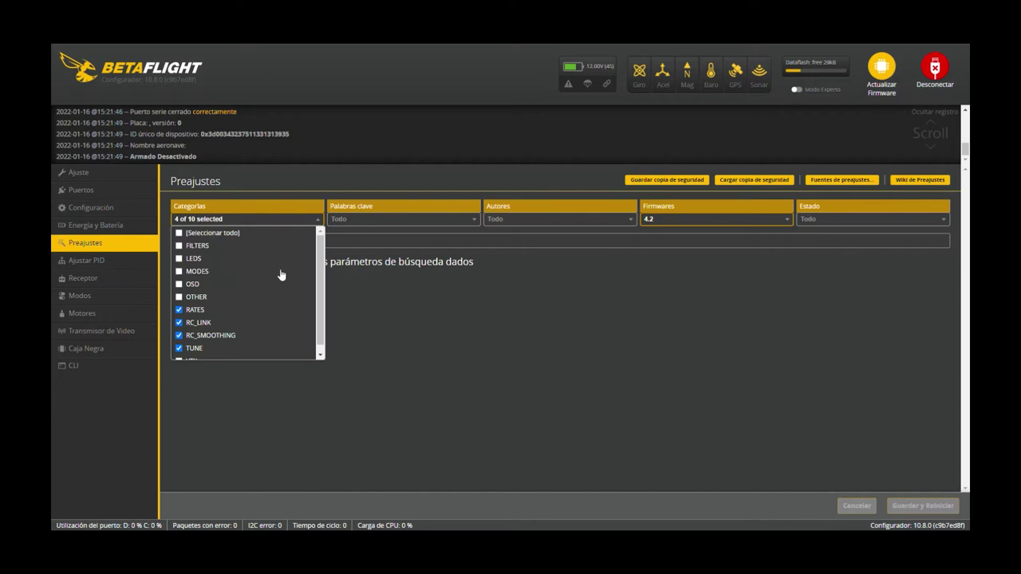
scroll(285, 274, "down", 1)
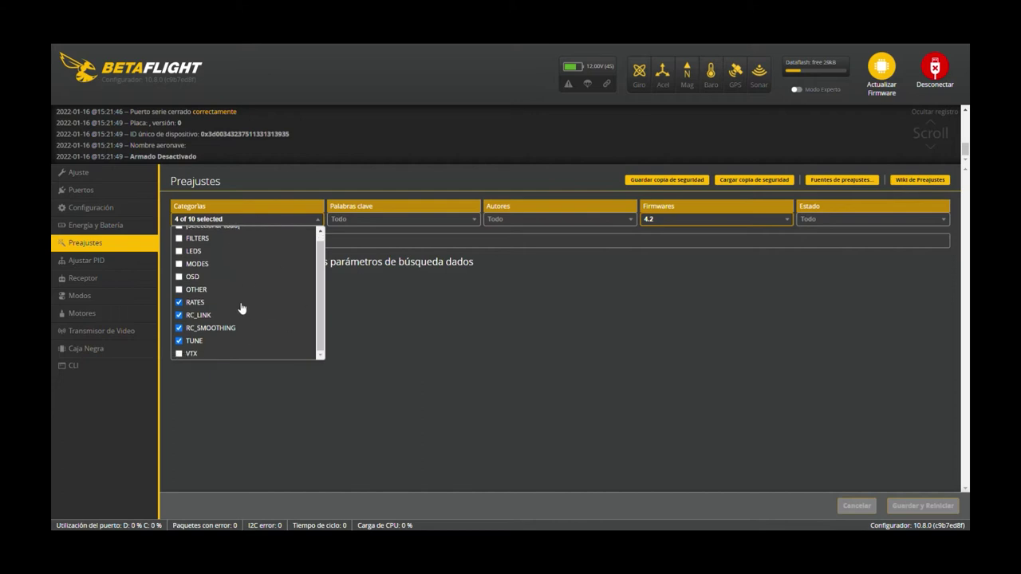
left_click(753, 375)
left_click(750, 220)
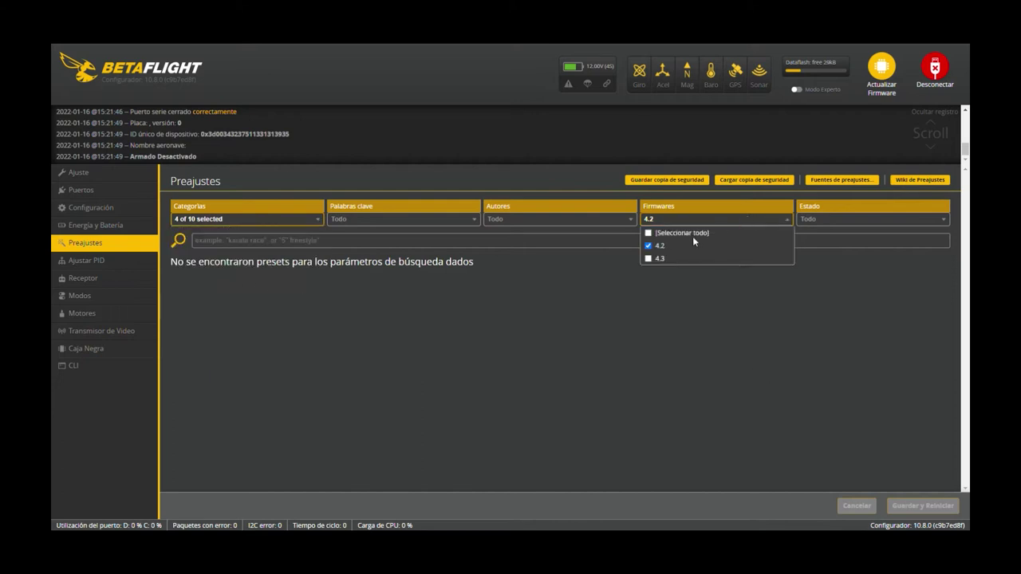
left_click(672, 297)
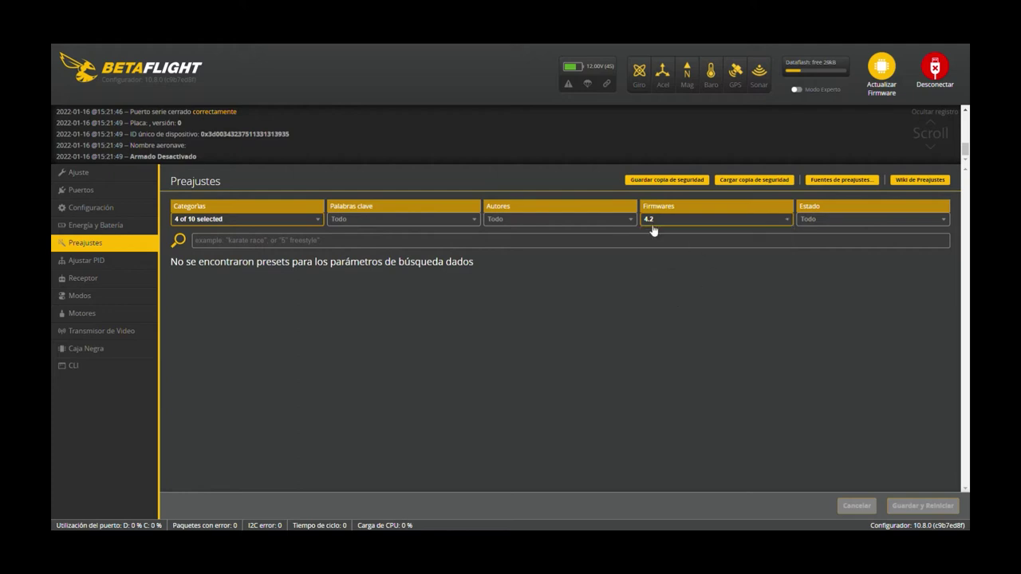
Step: Review the available keyword and author filter options for the presets
left_click(438, 221)
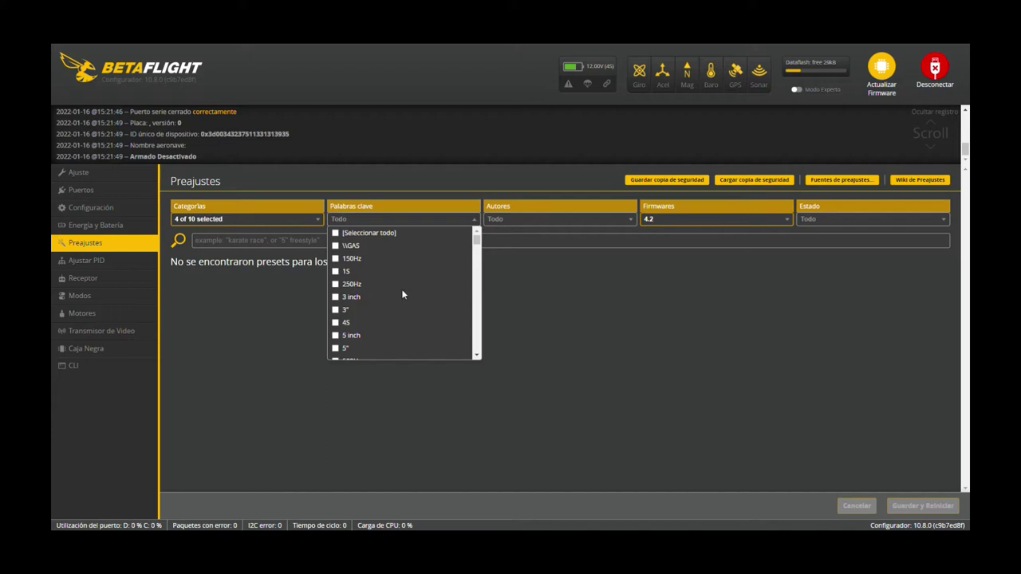
scroll(403, 295, "down", 2)
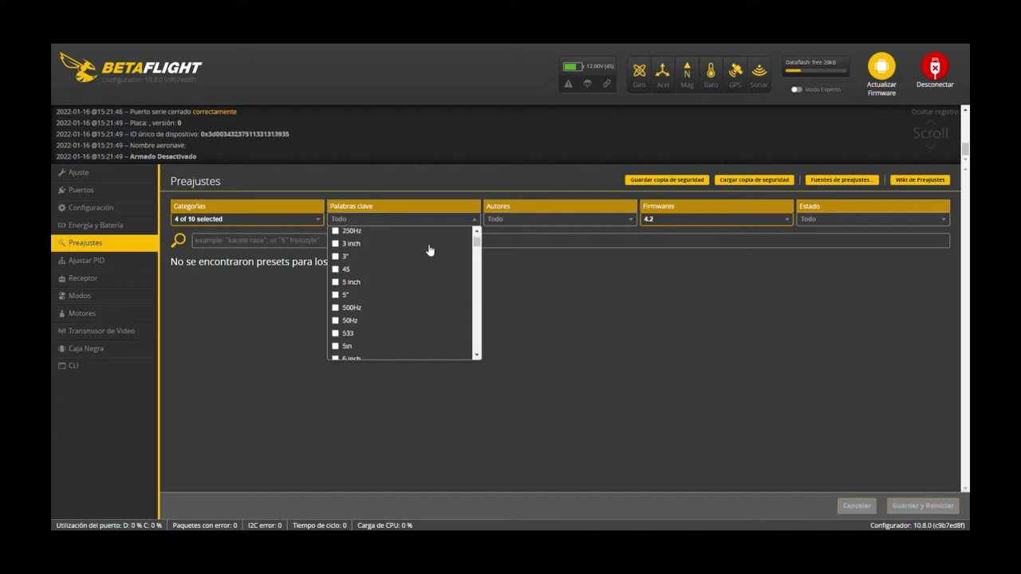
scroll(400, 312, "down", 5)
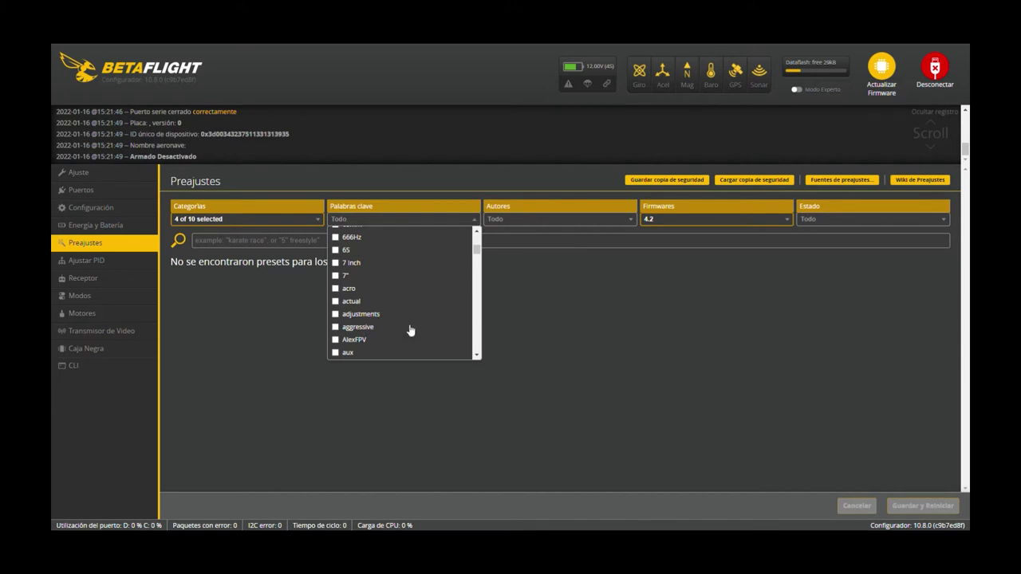
left_click(582, 306)
left_click(615, 220)
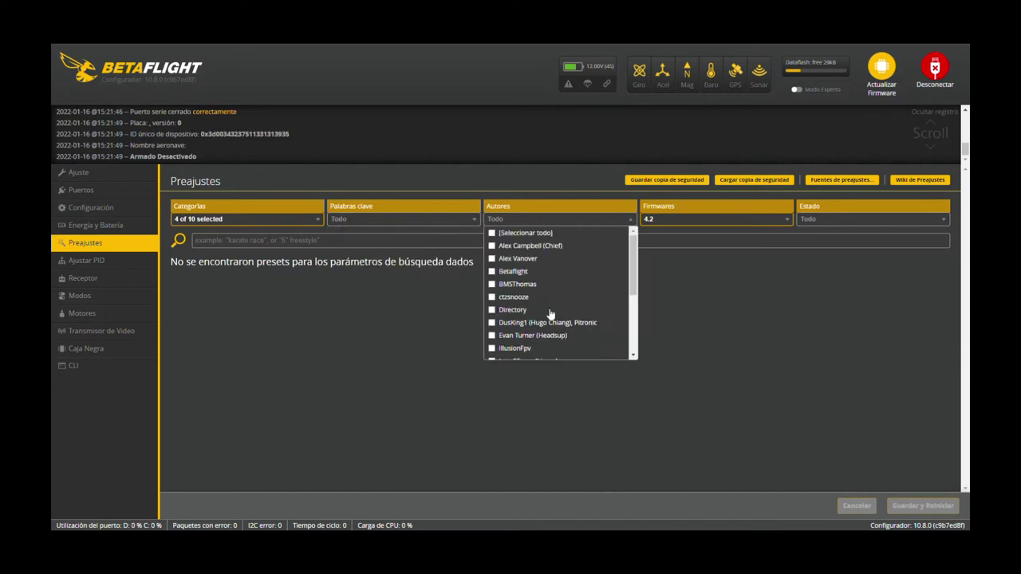
left_click(781, 275)
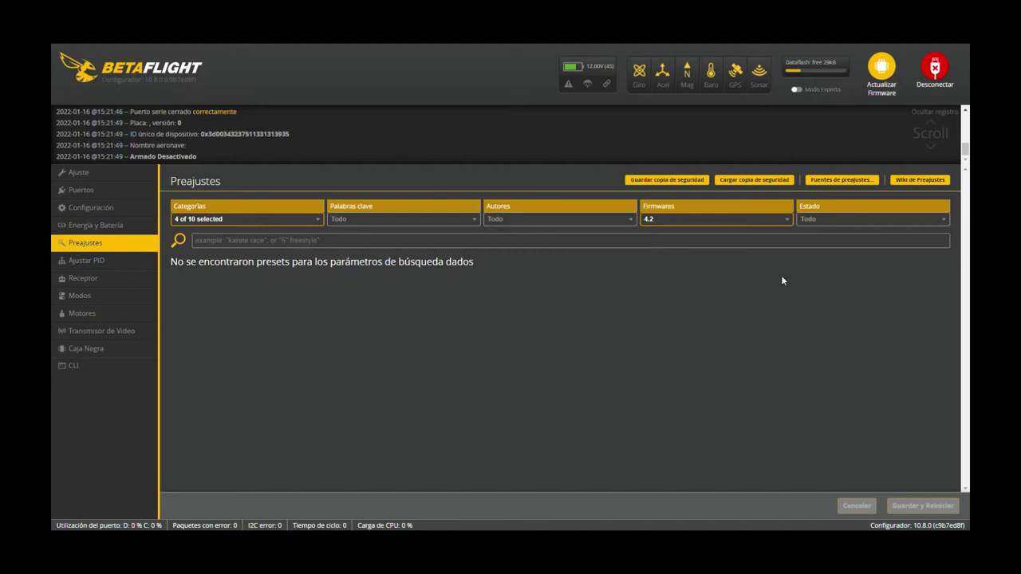
Step: Add VTX to the selected categories in the preset filter
left_click(860, 221)
left_click(701, 220)
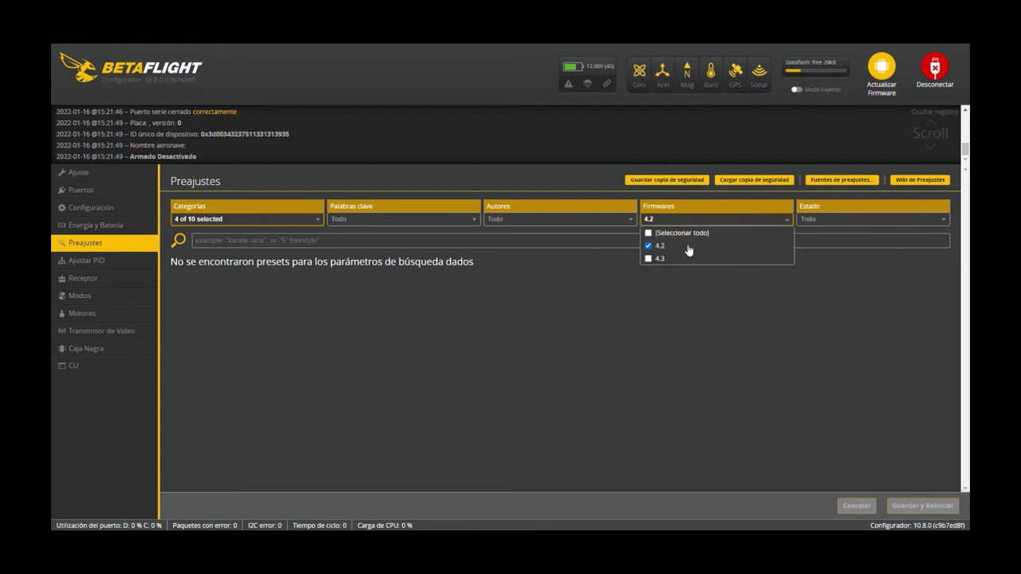
left_click(287, 221)
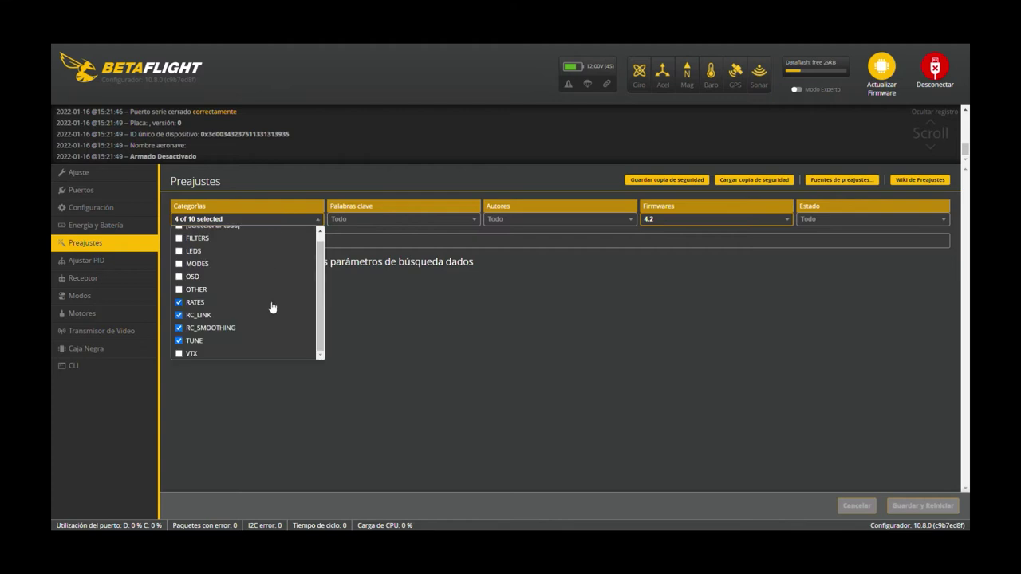
left_click(179, 353)
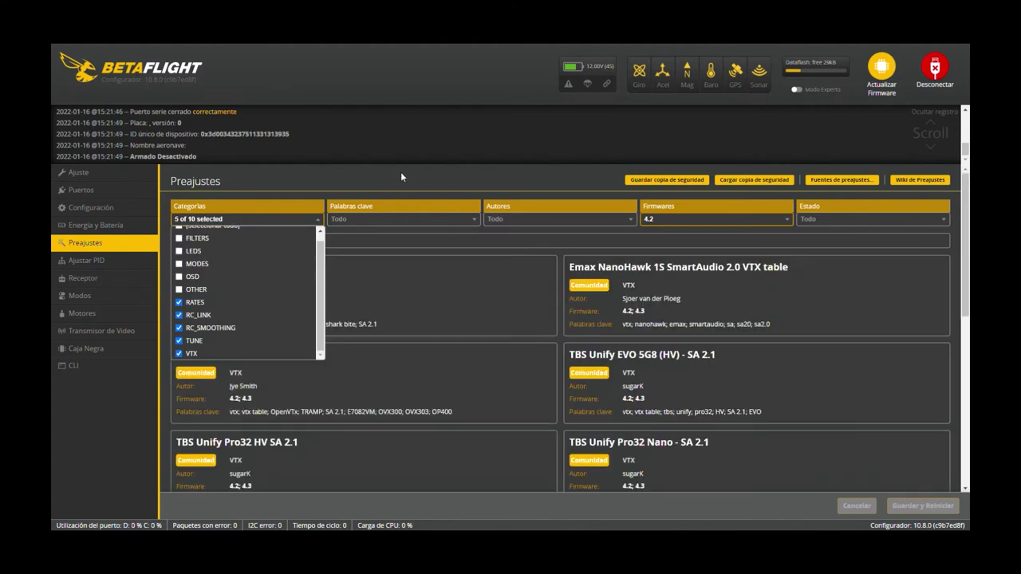
Step: Browse the VTX presets and read the description of the TBS Unify Pro32 HV SA 2.1 preset
scroll(465, 388, "down", 5)
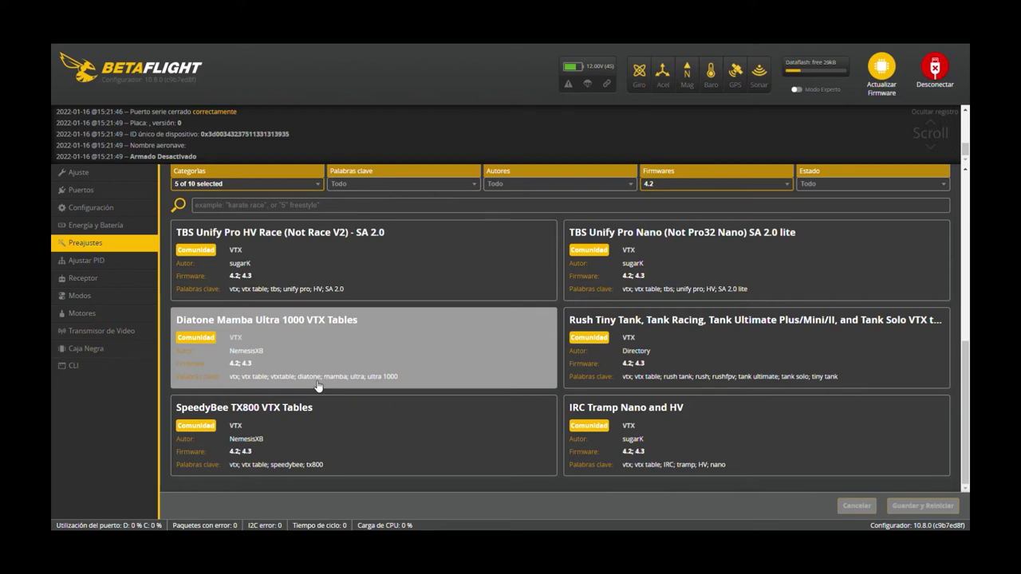
scroll(316, 386, "up", 3)
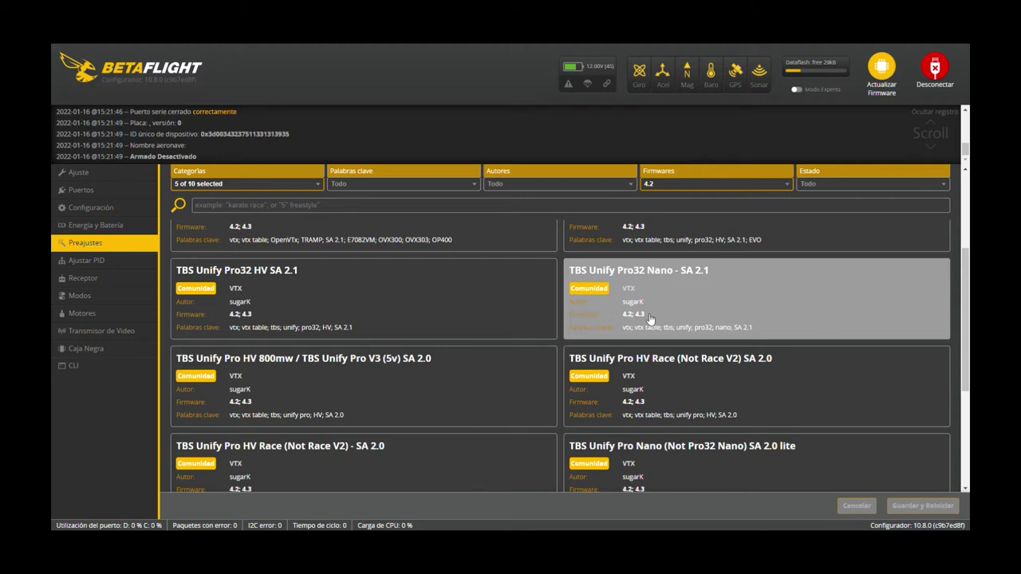
left_click(368, 301)
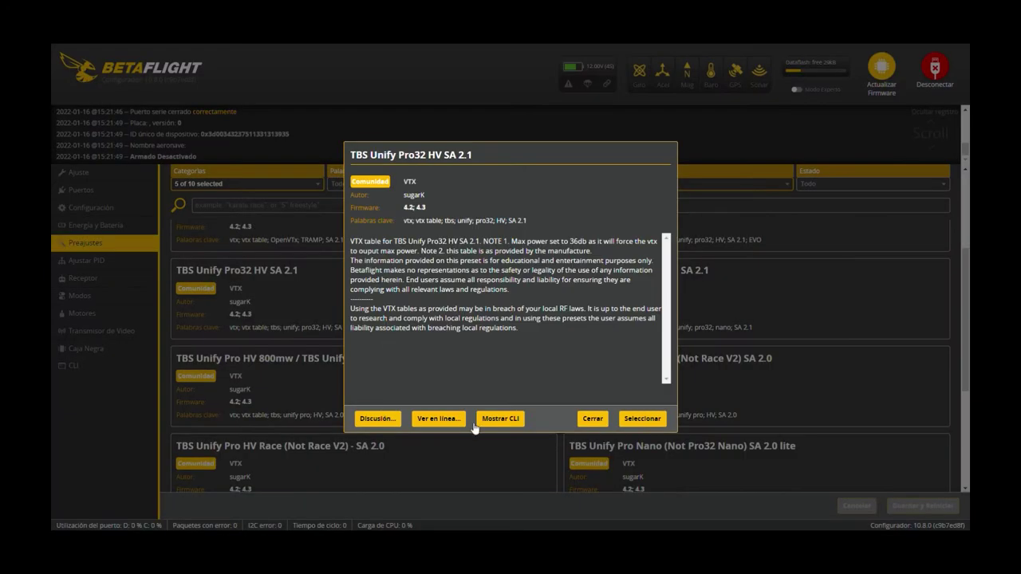
left_click_drag(350, 241, 524, 327)
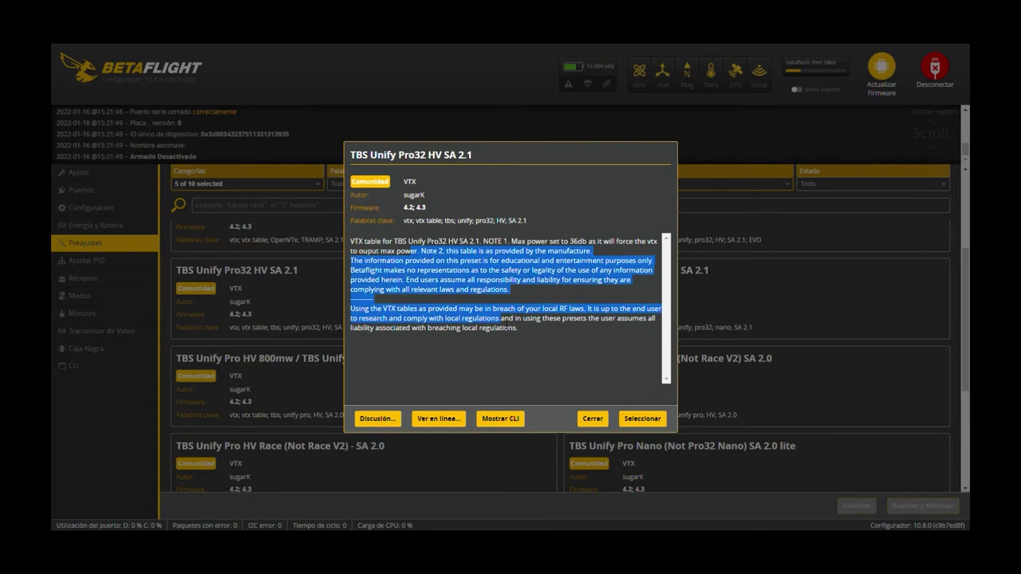
left_click(524, 343)
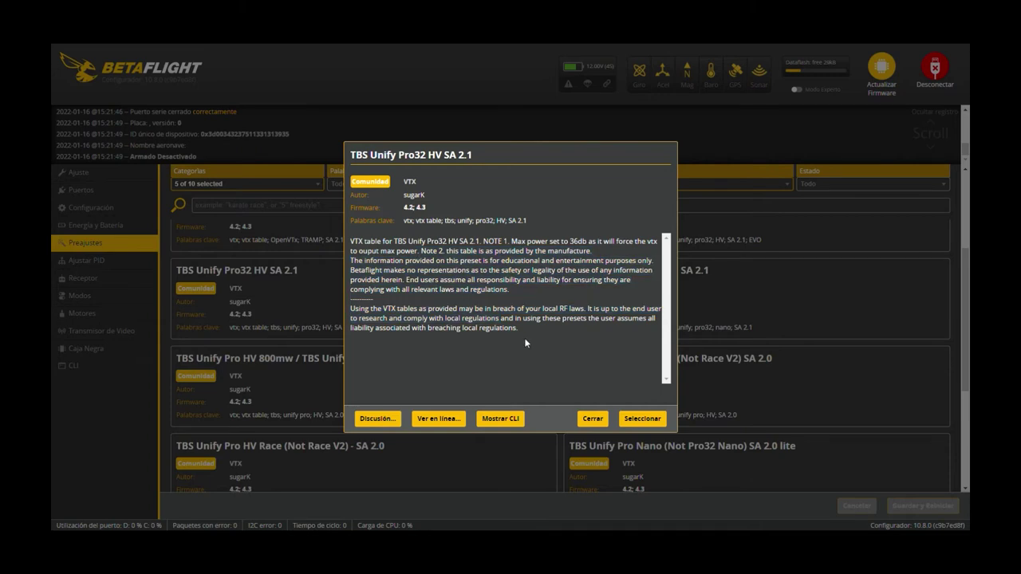
Step: Copy the full vtxtable CLI command block from the TBS Unify Pro32 HV SA 2.1 preset
left_click(500, 420)
left_click_drag(495, 351, 349, 252)
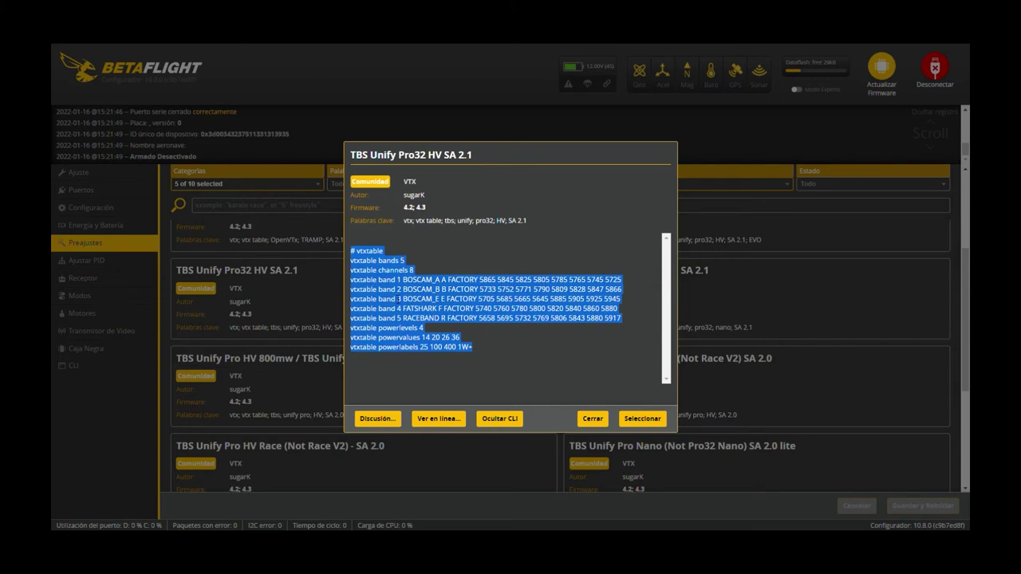
left_click(591, 420)
Step: Paste the copied vtxtable commands into the CLI, run them, and run save
left_click(80, 365)
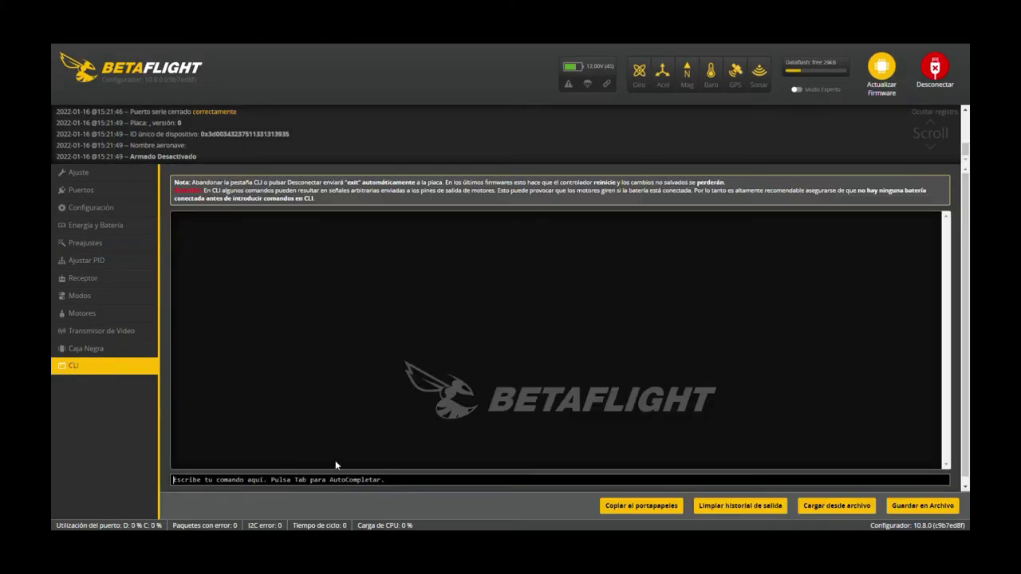
key("ctrl+v")
type("vtxtable powerlabels 25 100 400 1W+")
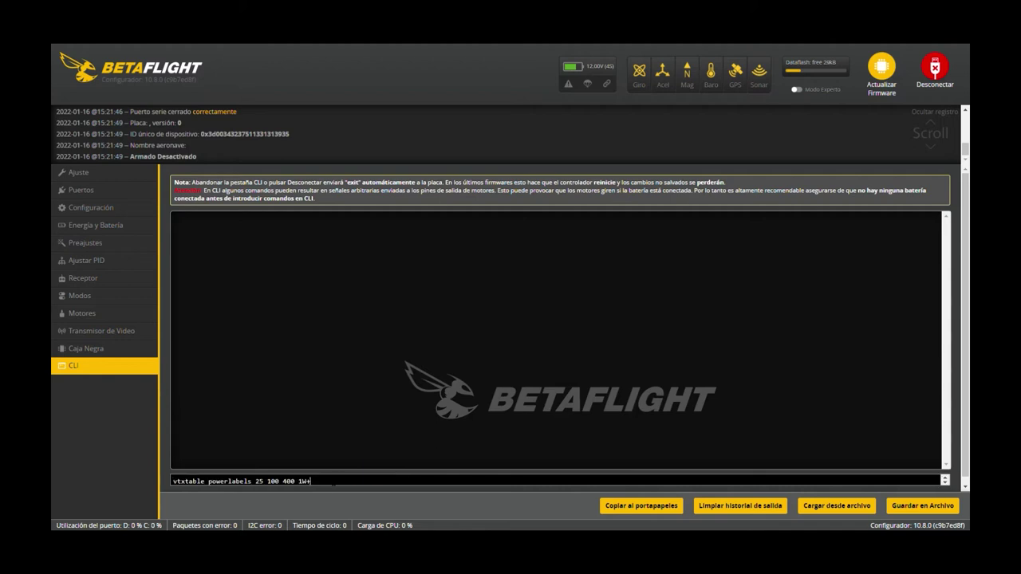
key("Return")
type("save")
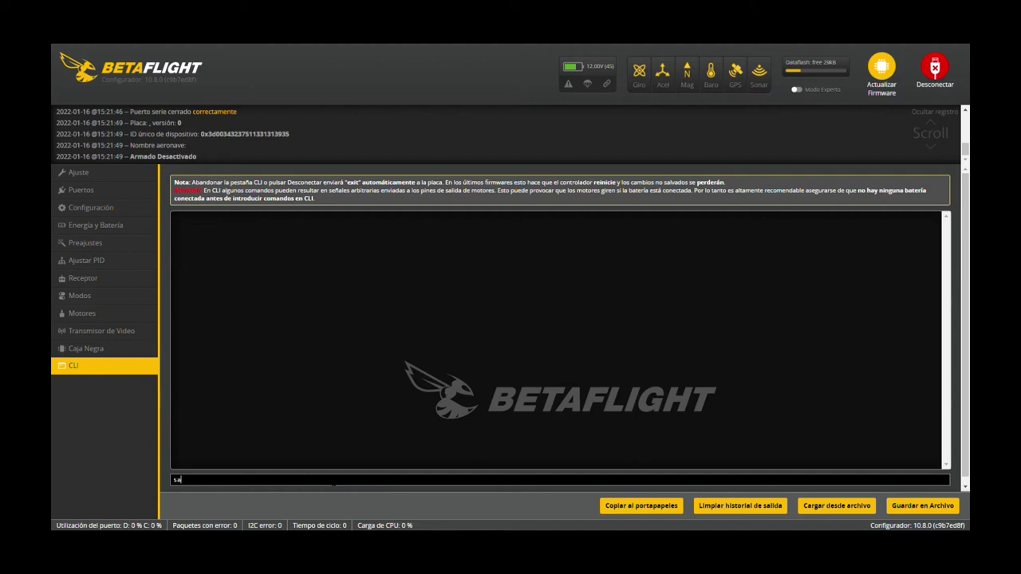
key("Return")
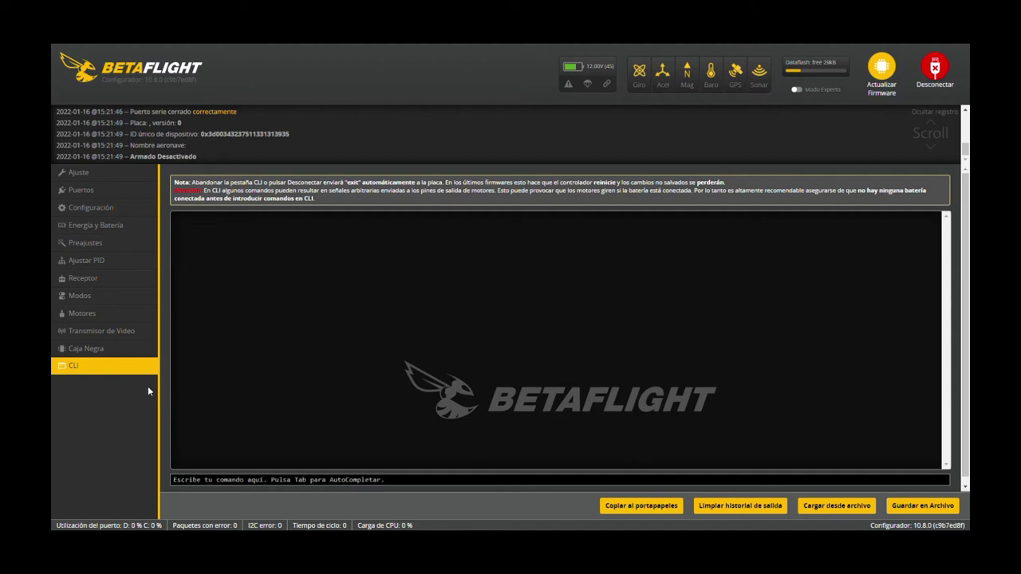
Step: Return to the Preajustes page and add VTX to the category filter again
left_click(139, 251)
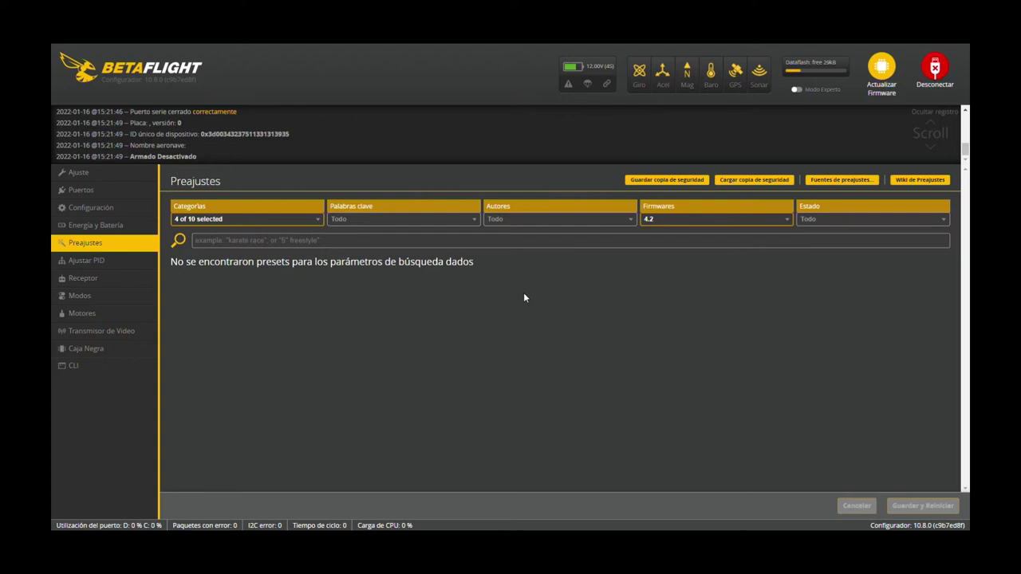
left_click(725, 227)
left_click(661, 221)
left_click(209, 221)
scroll(237, 355, "down", 1)
left_click(192, 354)
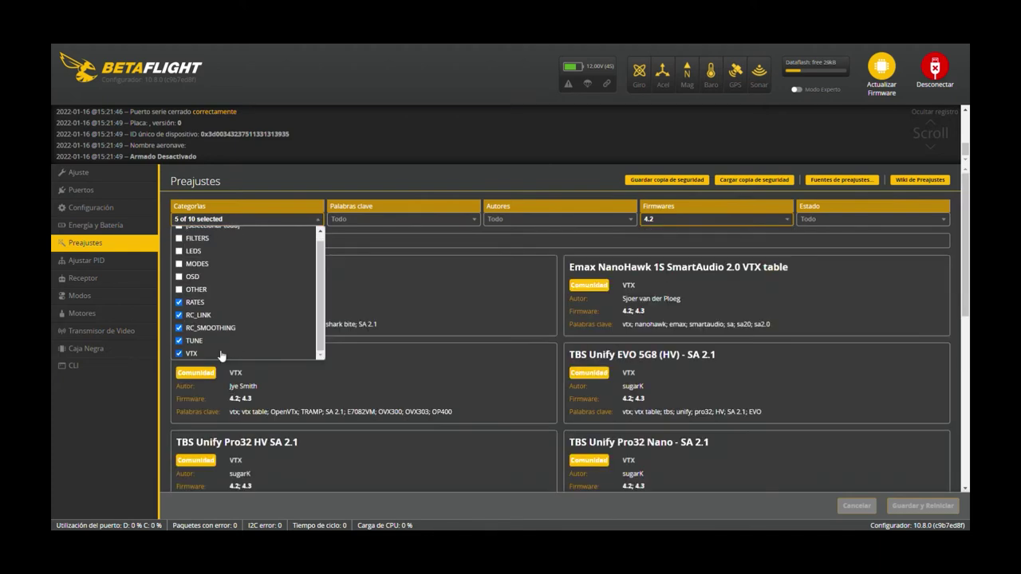
left_click(522, 132)
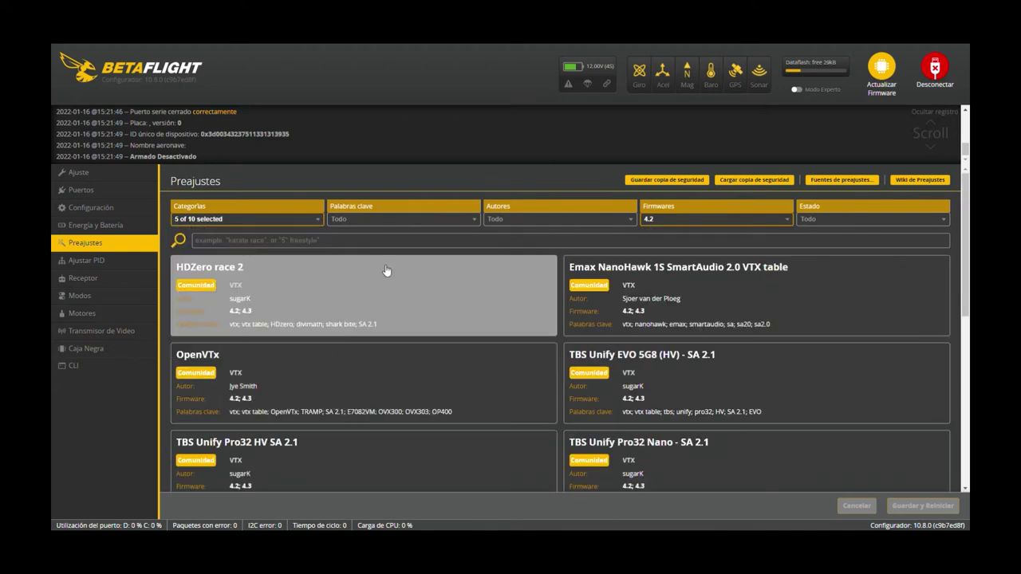
Step: View the CLI commands of the TBS Unify Pro32 HV SA 2.1 preset, then close its dialog
scroll(425, 351, "down", 1)
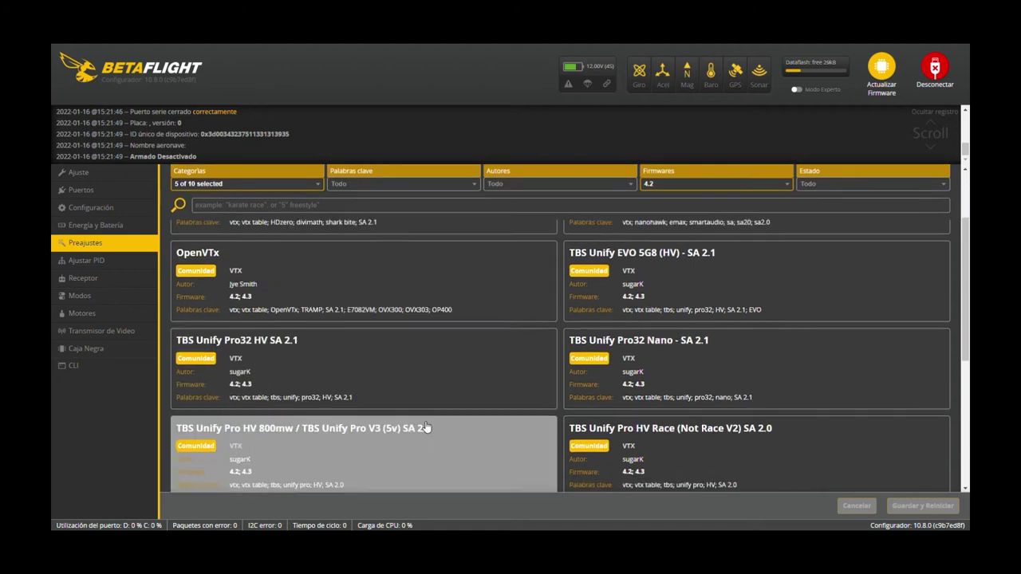
left_click(382, 353)
left_click(511, 419)
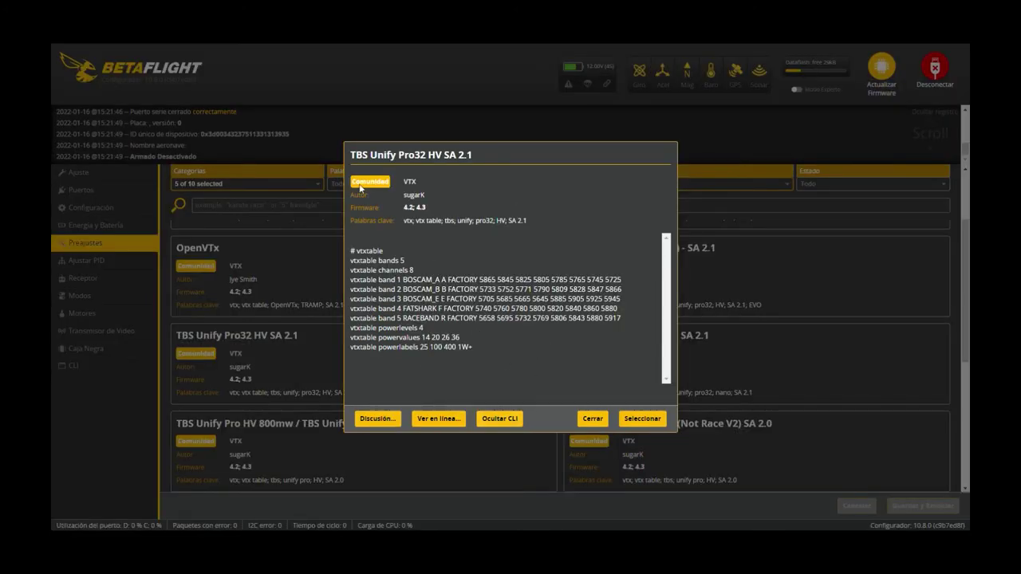
left_click(592, 418)
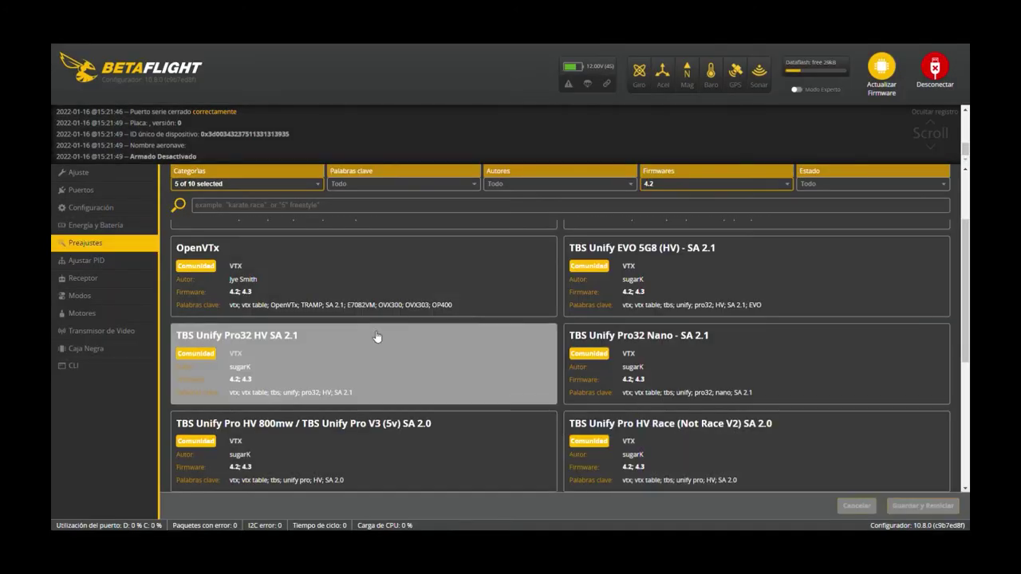
Step: Enable "use displayport on uart 4" in the HDZero race 2 preset and show its CLI commands
scroll(335, 319, "up", 2)
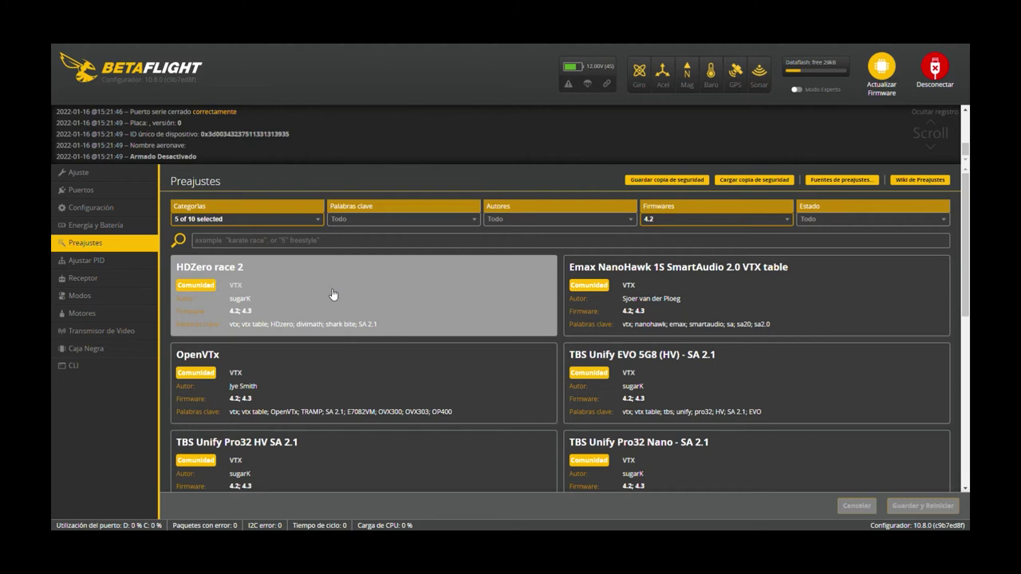
left_click(332, 294)
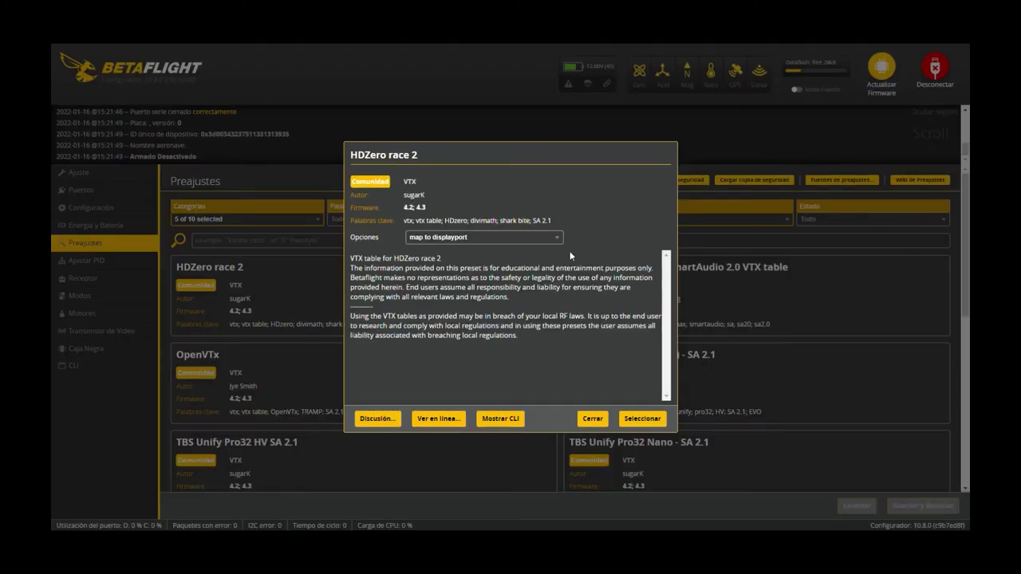
left_click(478, 240)
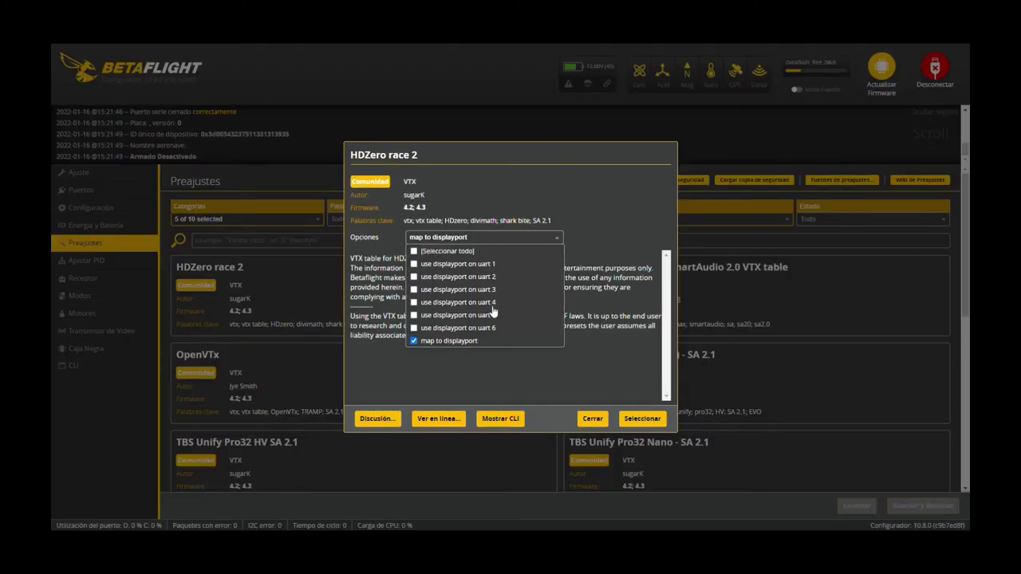
left_click(415, 303)
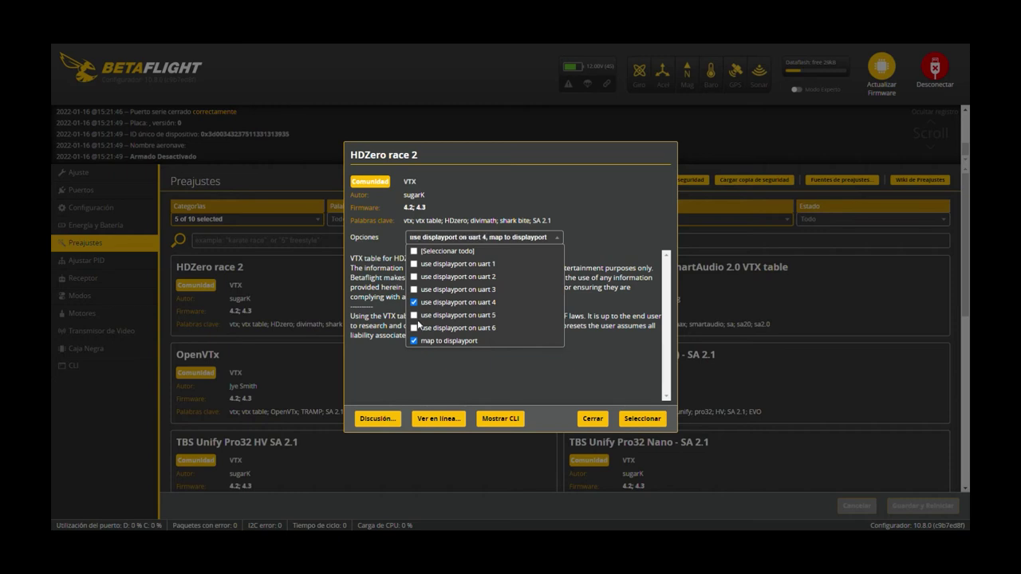
left_click(500, 418)
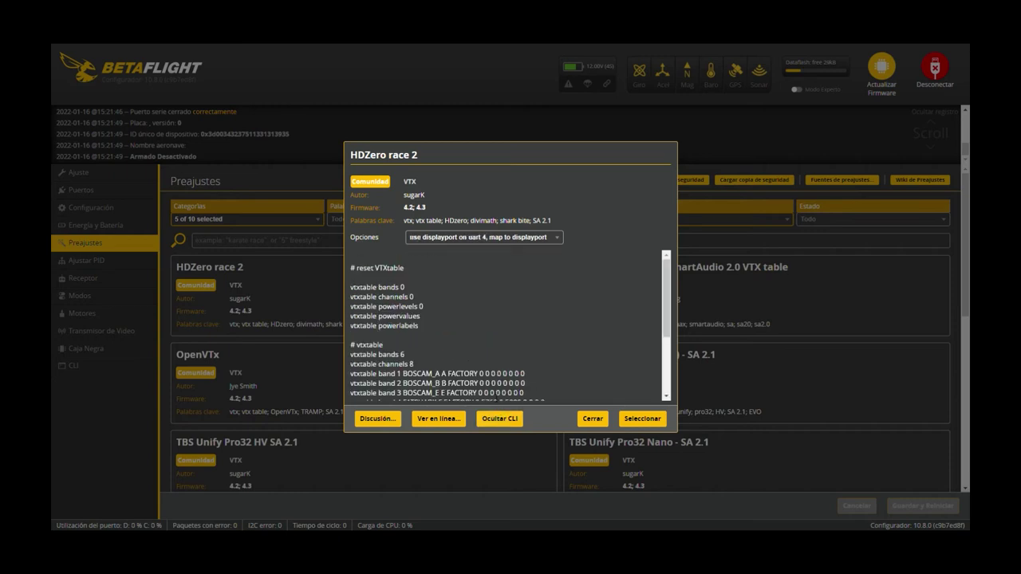
Step: Examine the serial and displayport commands at the end of the HDZero race 2 preset's CLI text, then close its dialog
left_click_drag(359, 289, 350, 368)
scroll(459, 375, "down", 3)
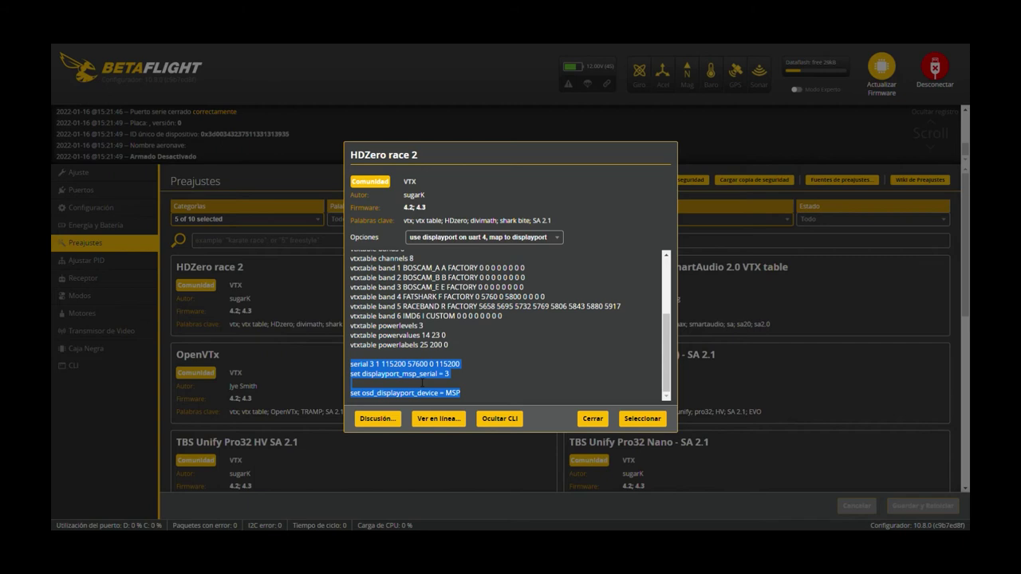
left_click(569, 395)
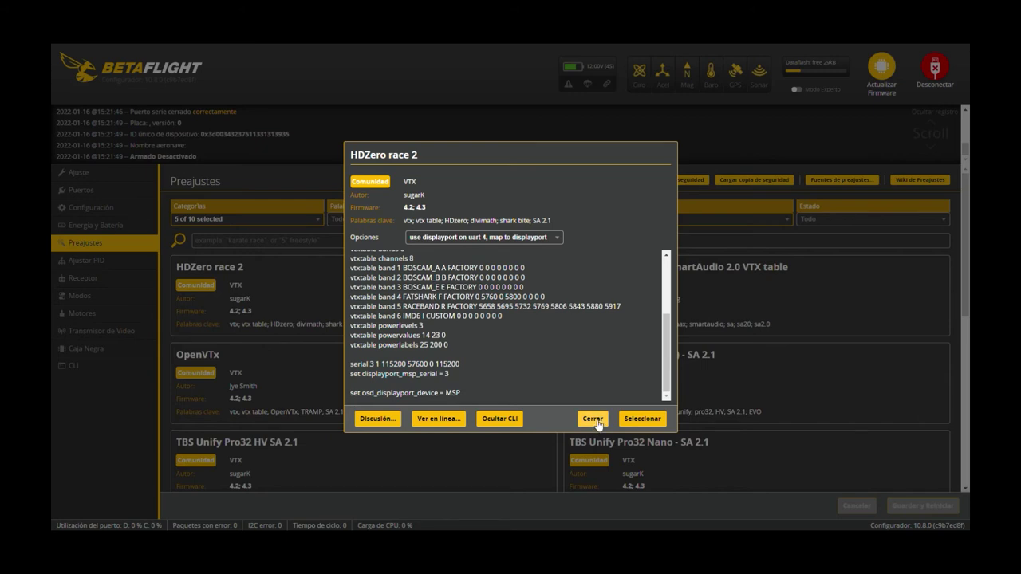
left_click(596, 420)
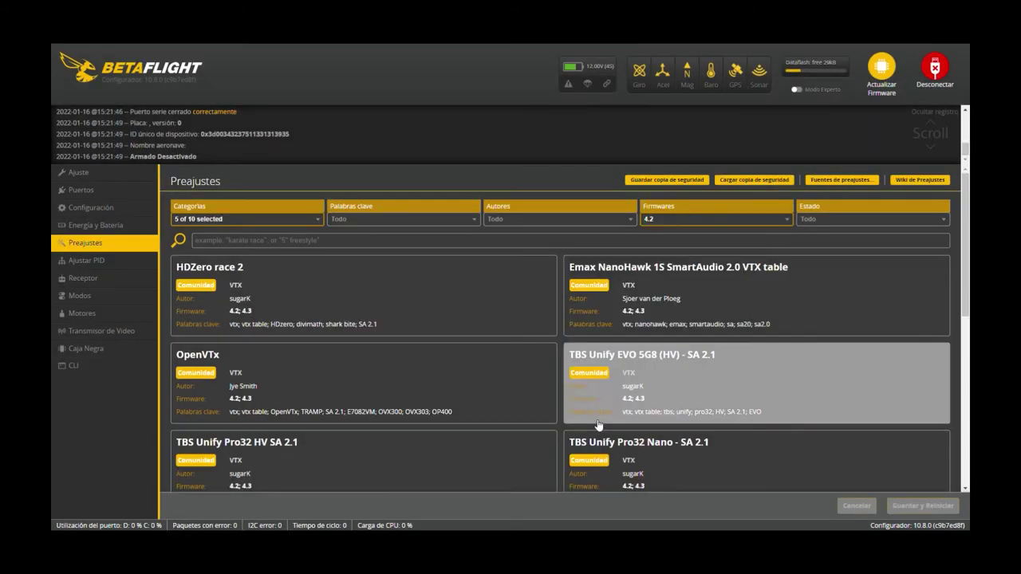
Step: Add version 4.3 to the firmware filter alongside 4.2 and look through the listed presets
left_click(722, 218)
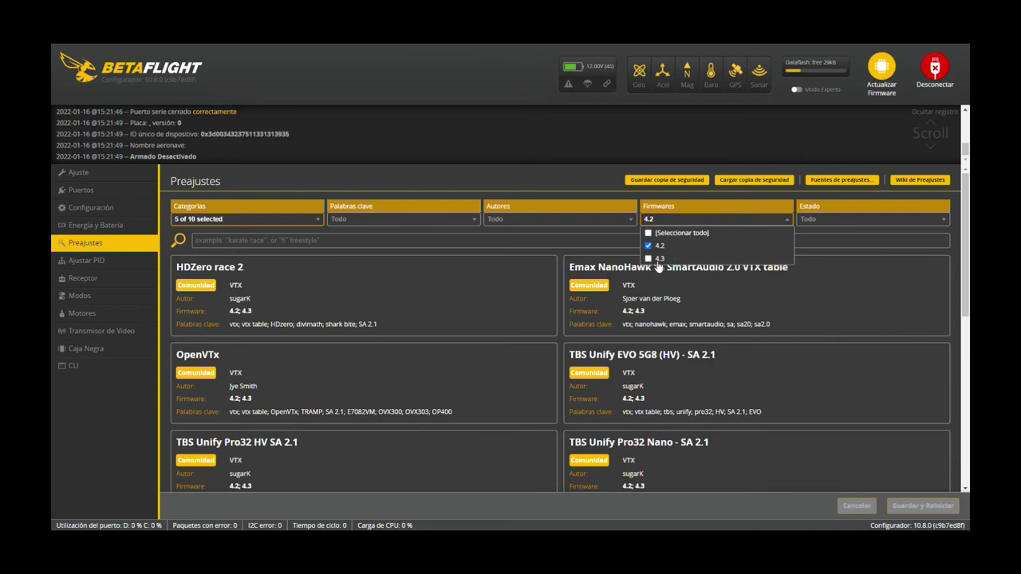
left_click(655, 259)
left_click(445, 177)
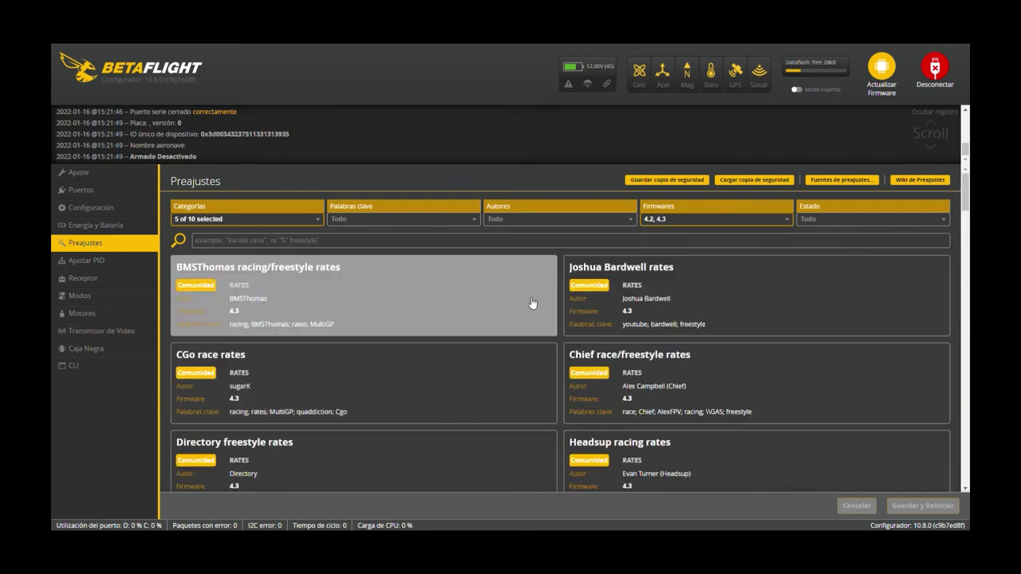
scroll(443, 369, "down", 2)
scroll(443, 369, "down", 1)
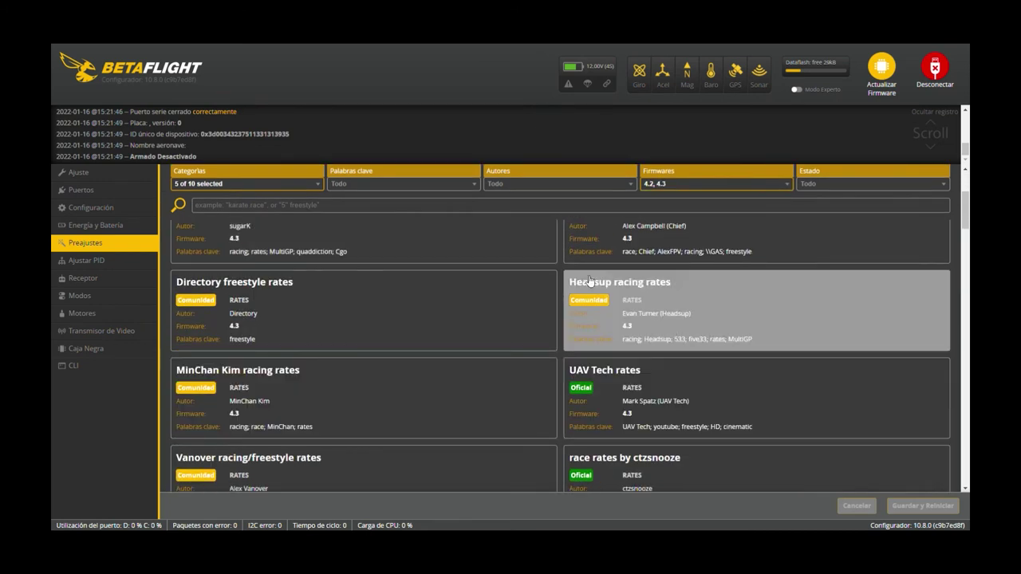
Step: Add FILTERS to the category filter and look through the filter presets
left_click(249, 183)
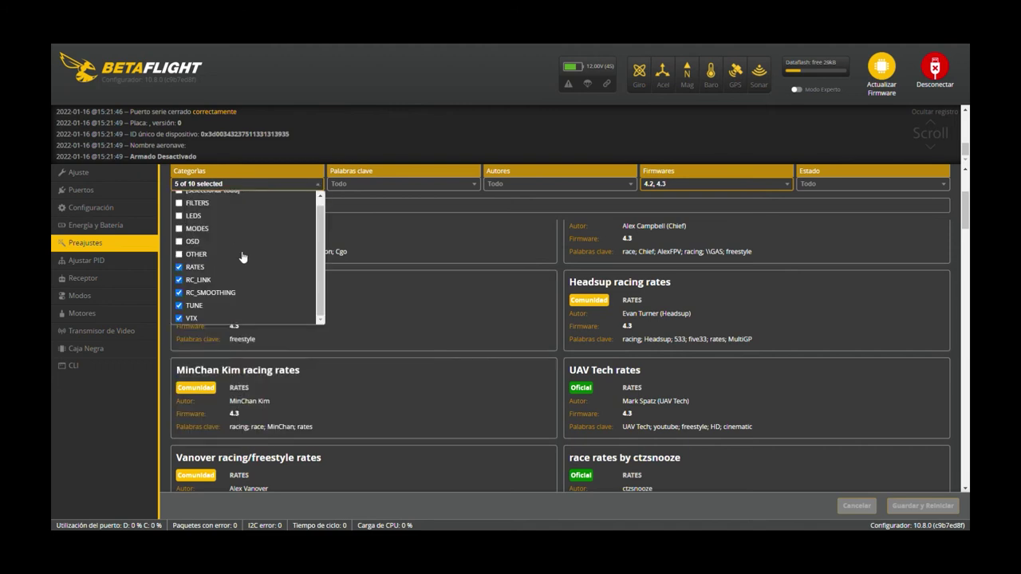
left_click(184, 204)
left_click(471, 162)
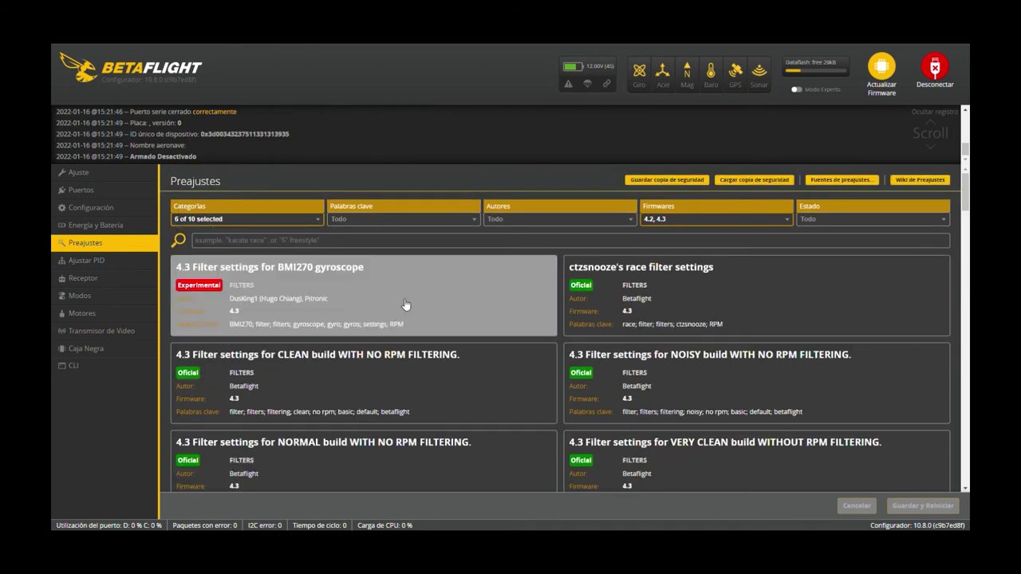
scroll(467, 303, "down", 10)
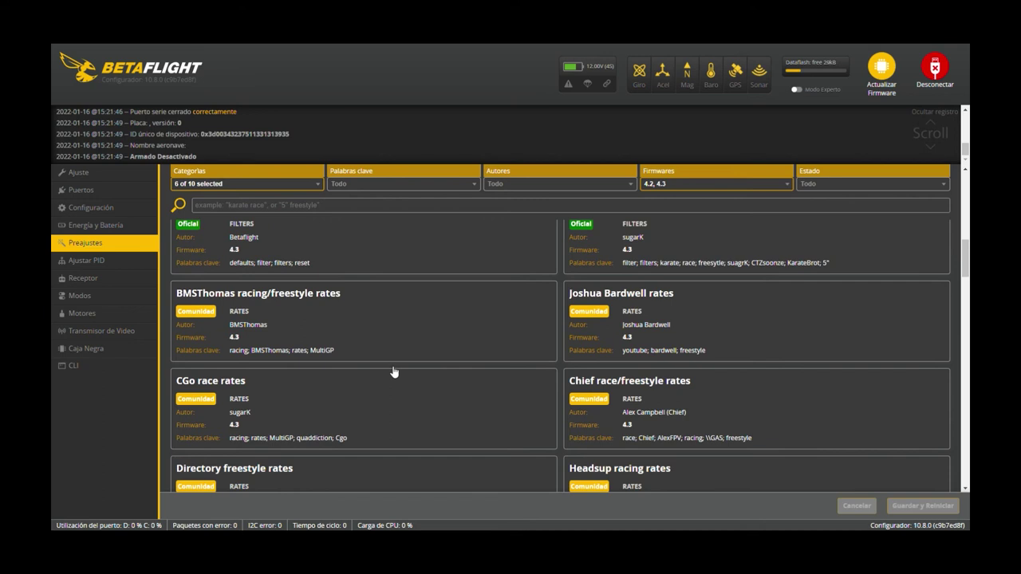
scroll(391, 371, "up", 3)
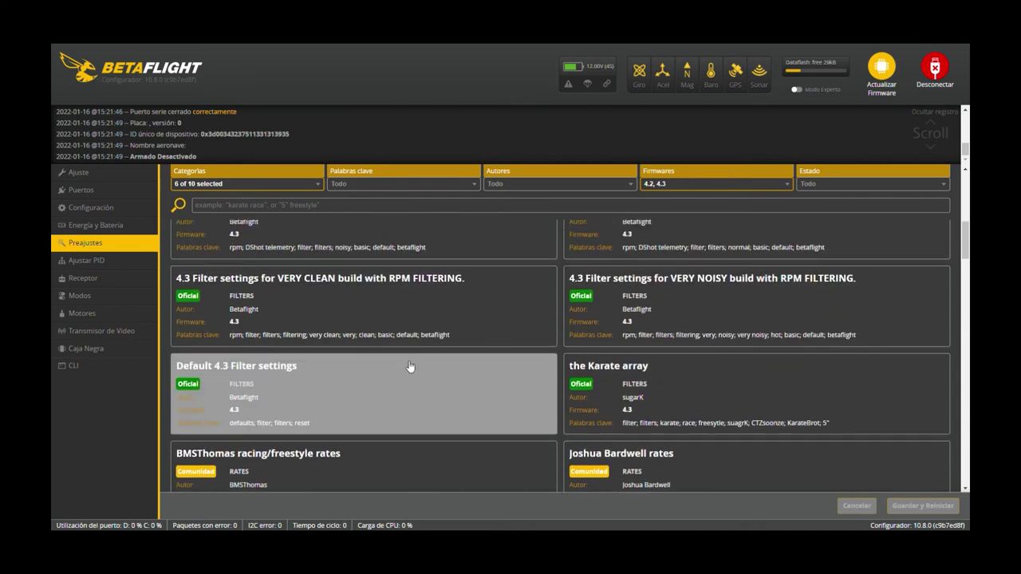
scroll(399, 359, "up", 5)
Step: Remove 4.2 from the firmware filter so only 4.3 is selected, and browse down to the rates presets
left_click(754, 182)
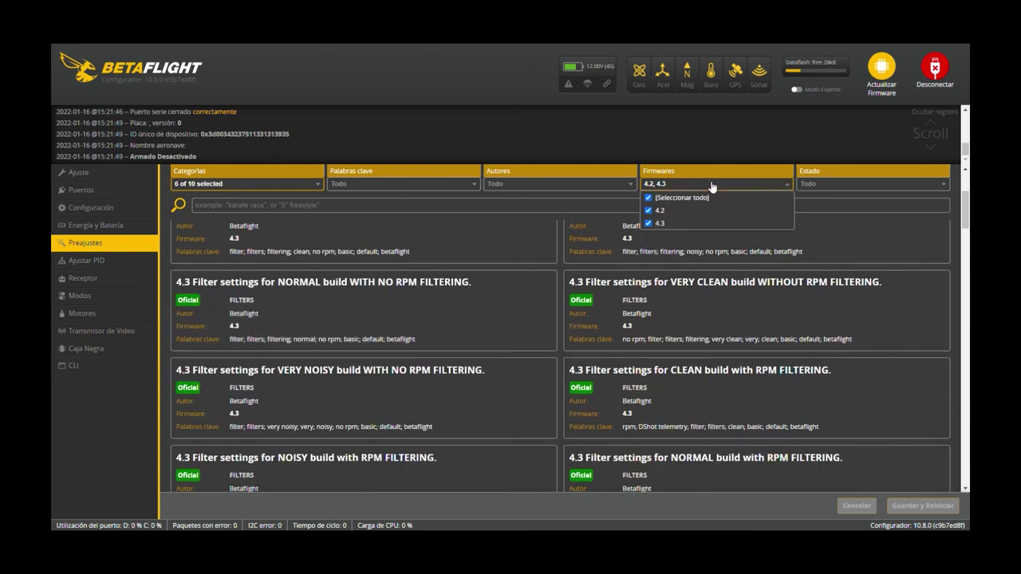
left_click(649, 210)
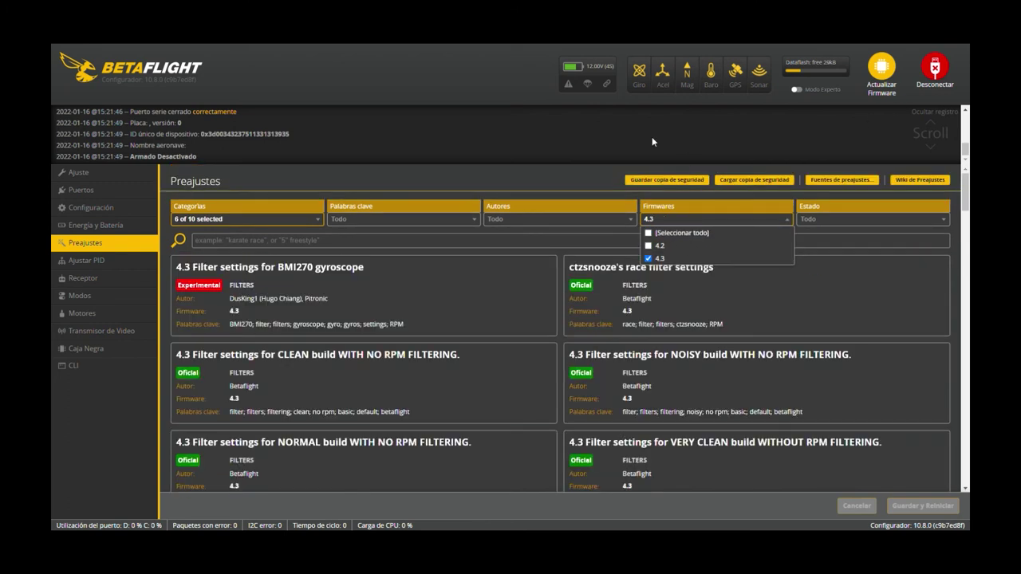
left_click(651, 142)
scroll(351, 395, "down", 4)
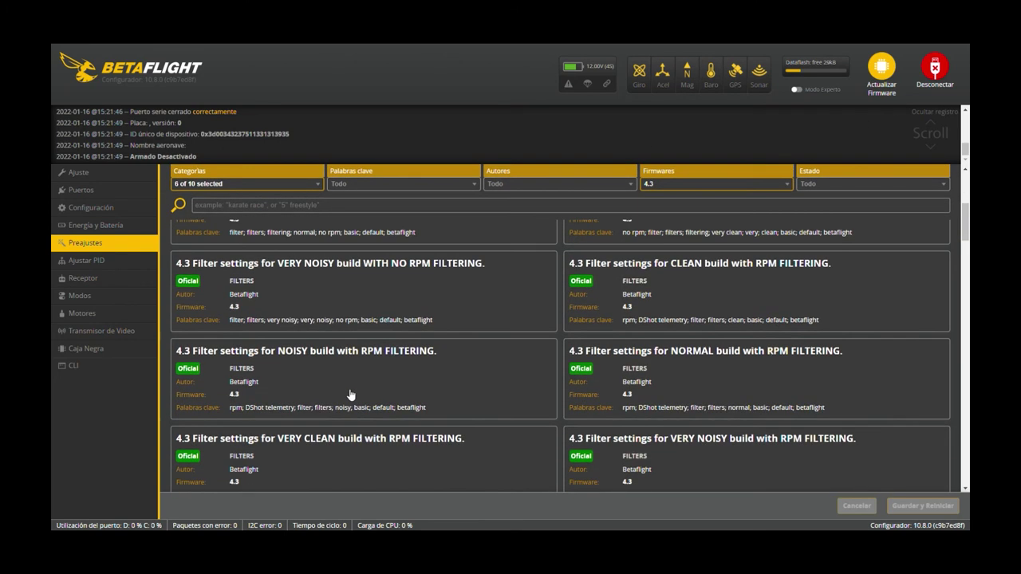
scroll(351, 395, "down", 3)
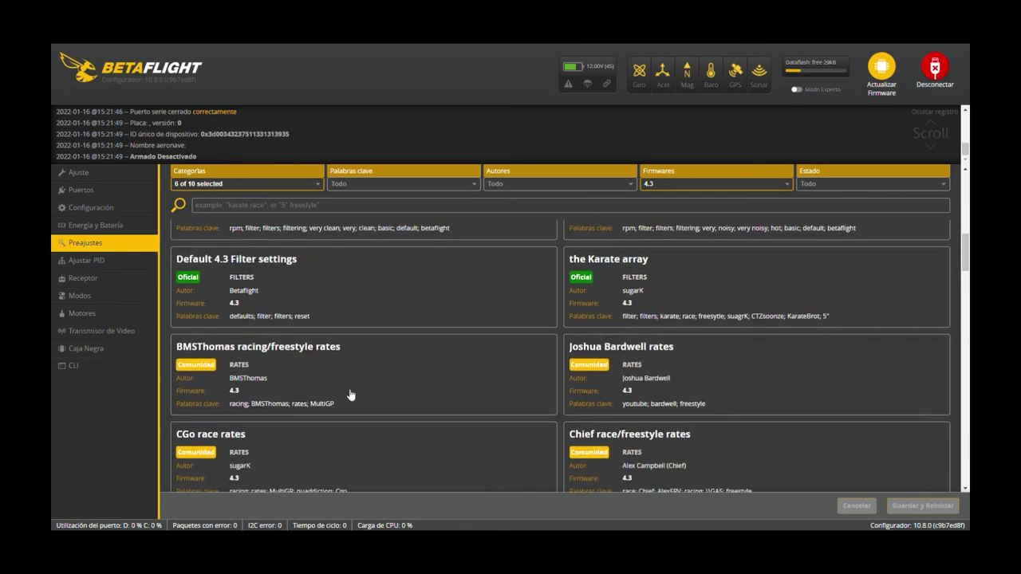
Step: Open the Joshua Bardwell rates preset and enable its "Actual rates analogue" option
left_click(741, 374)
left_click(514, 238)
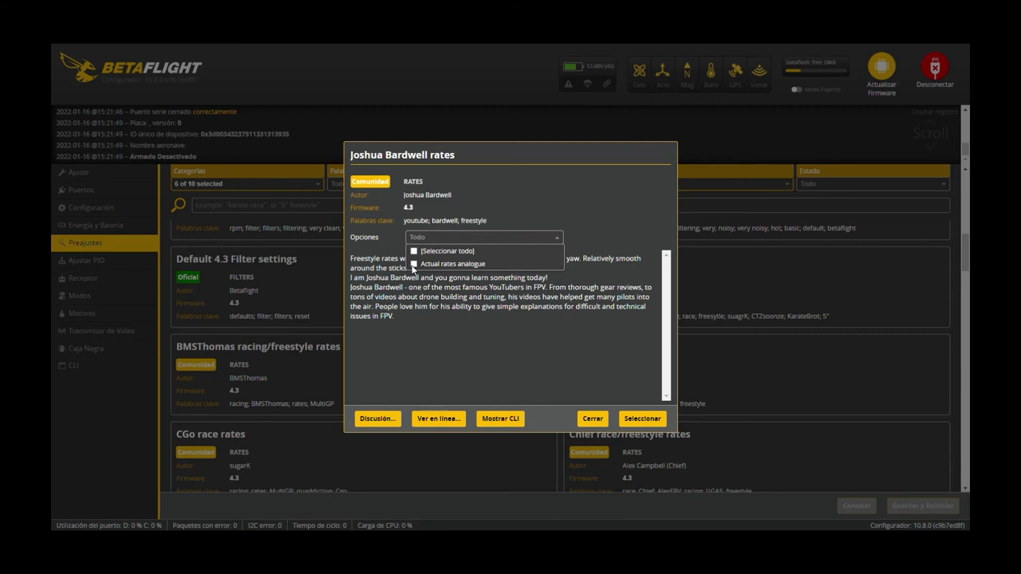
left_click(413, 265)
left_click(469, 171)
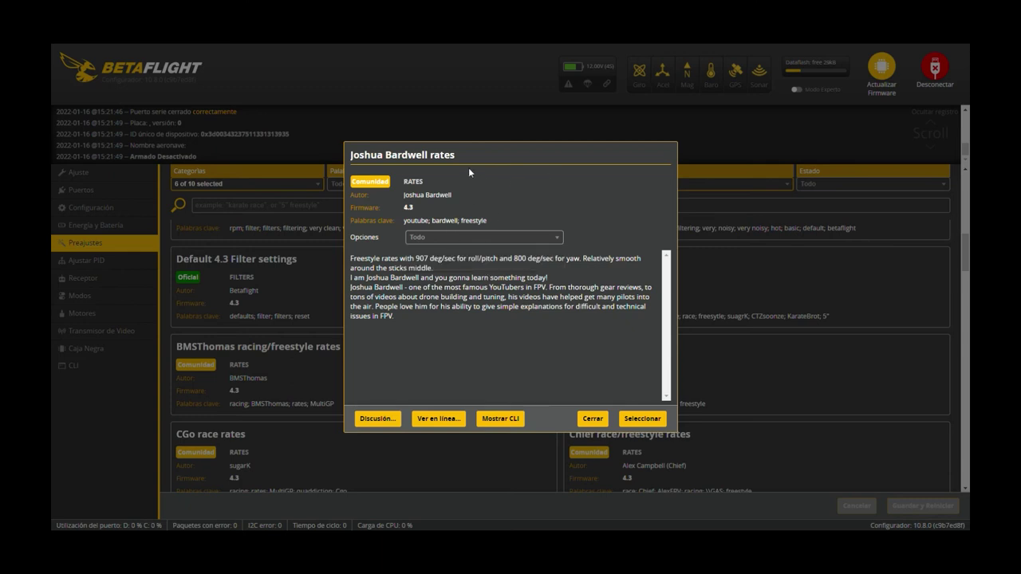
left_click(497, 239)
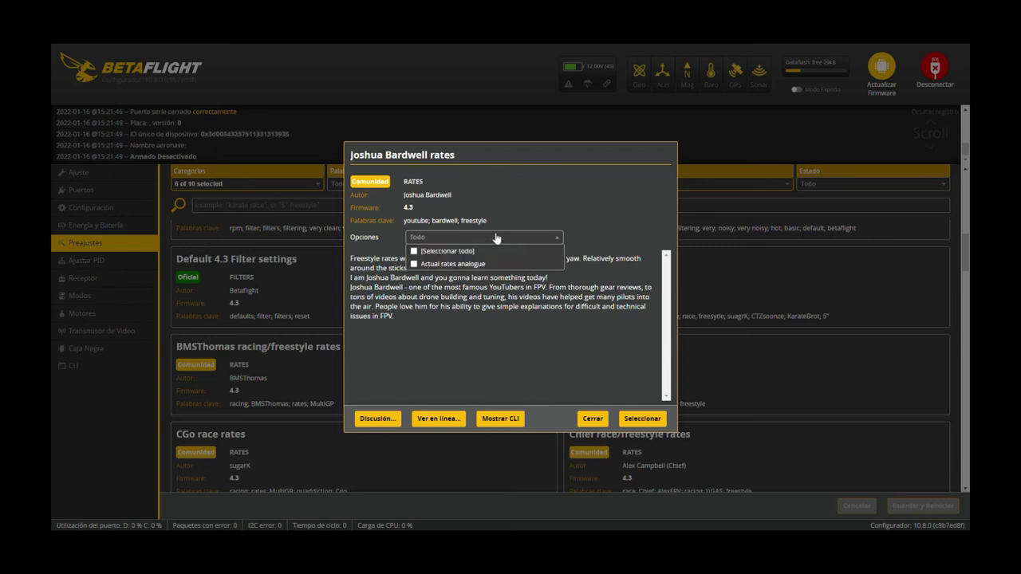
left_click(414, 264)
Step: Show the CLI commands of the Joshua Bardwell rates preset and examine the rate settings from start to end
left_click(498, 419)
scroll(442, 329, "down", 5)
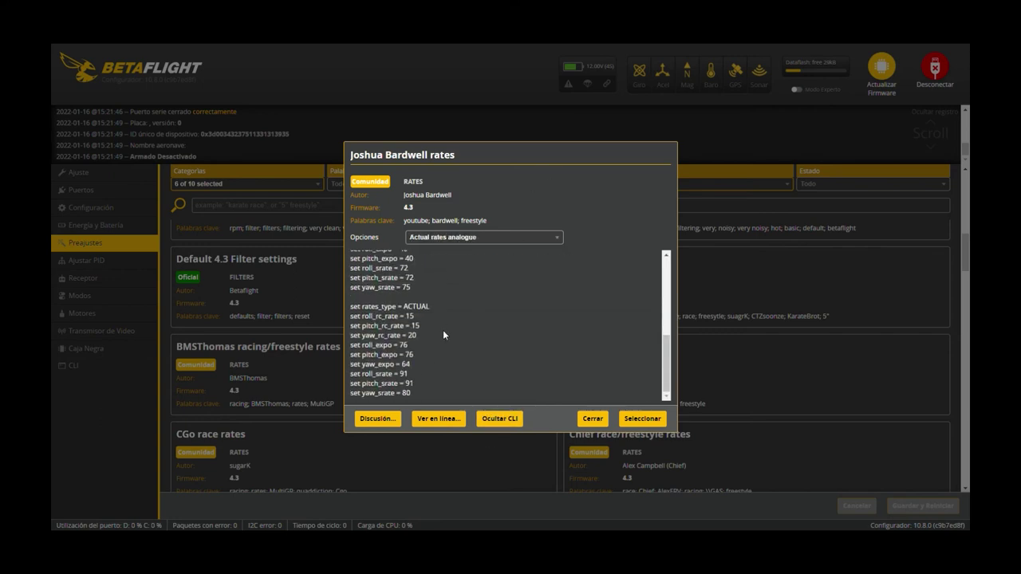
scroll(438, 384, "up", 5)
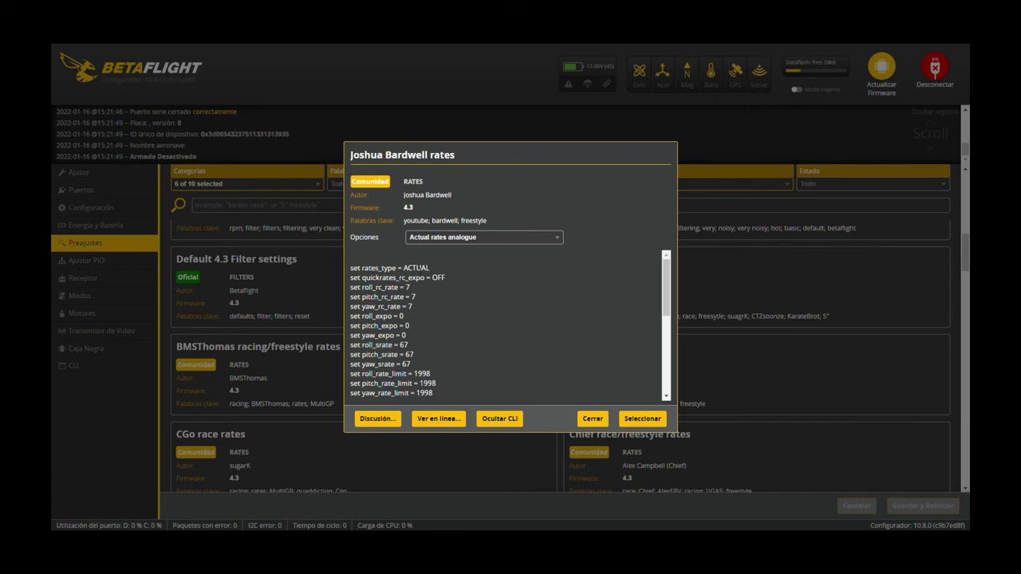
left_click_drag(351, 268, 471, 273)
left_click(471, 273)
Step: Check the options of the Joshua Bardwell rates preset, close its dialog without selecting it, and browse the remaining rates presets
left_click(514, 238)
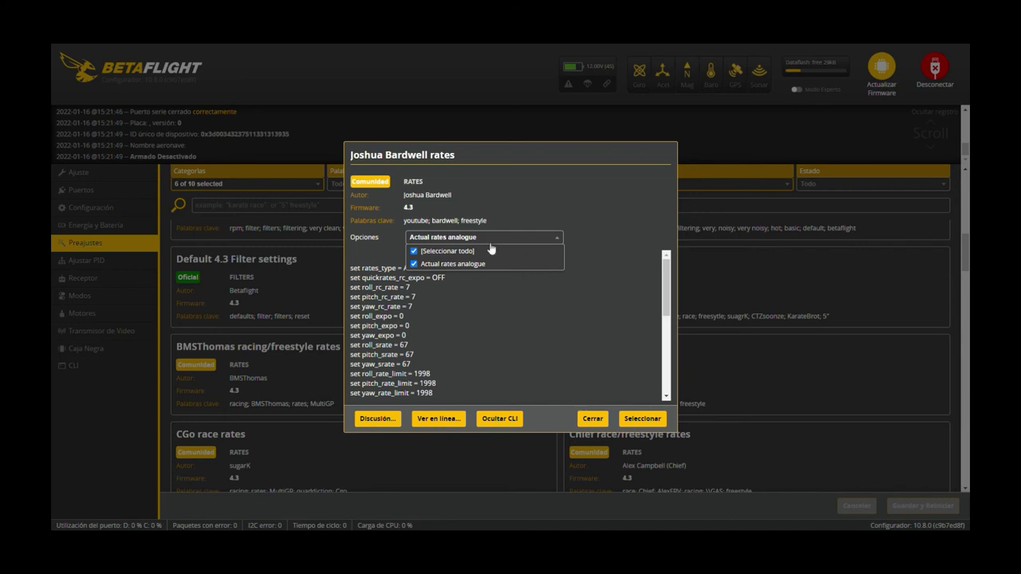
left_click(489, 348)
left_click(556, 240)
left_click(497, 287)
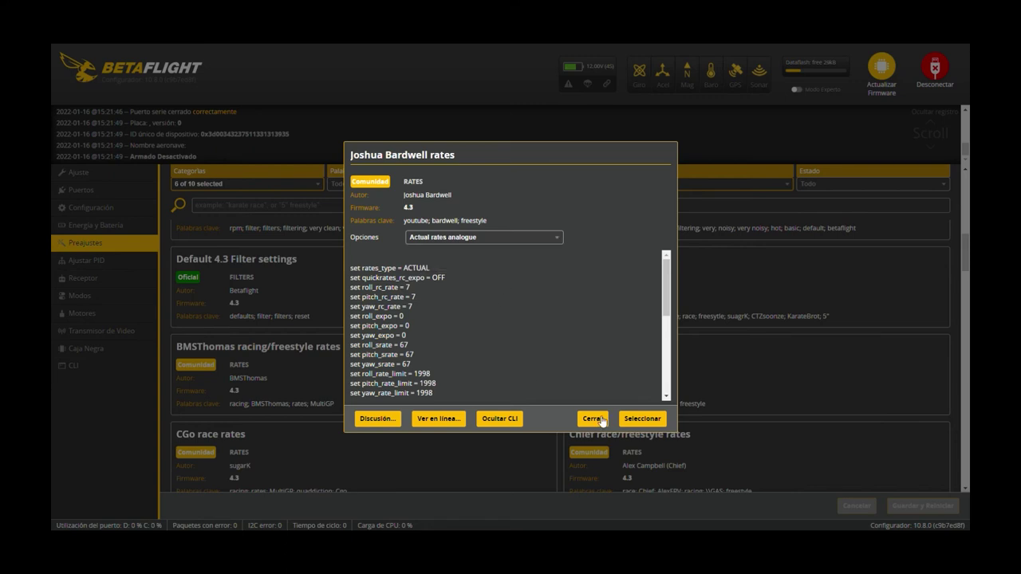
left_click(592, 420)
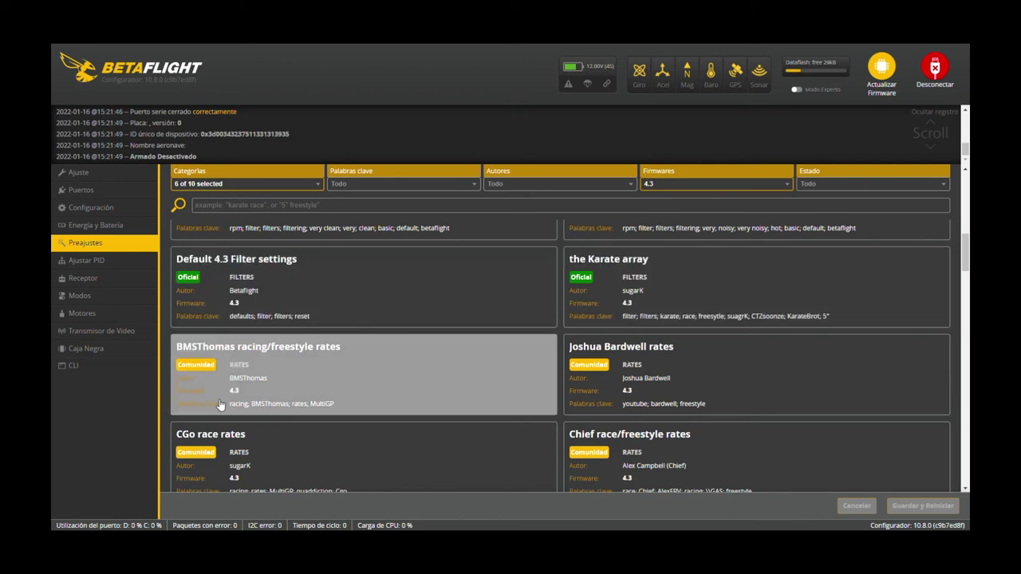
scroll(433, 358, "down", 5)
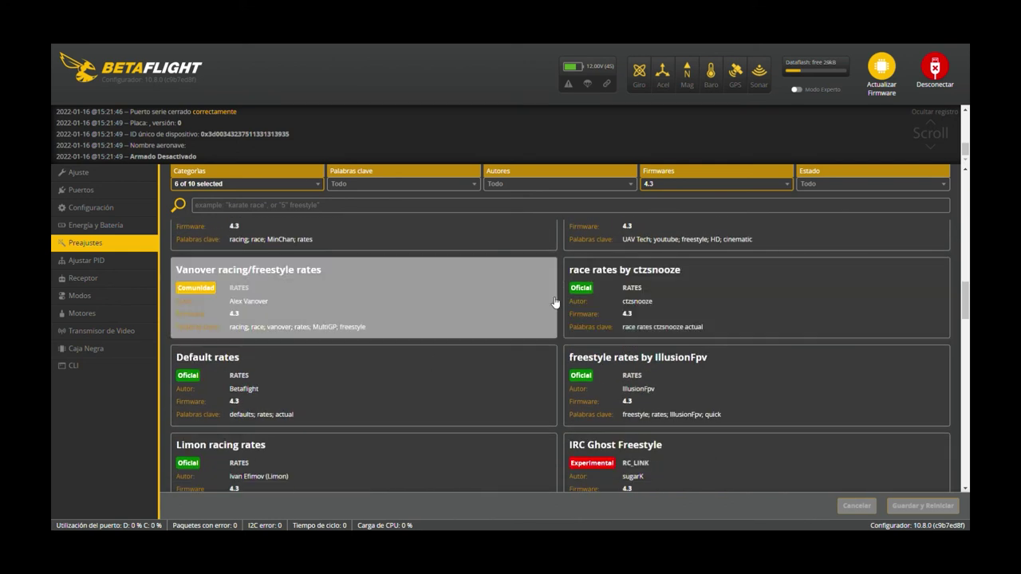